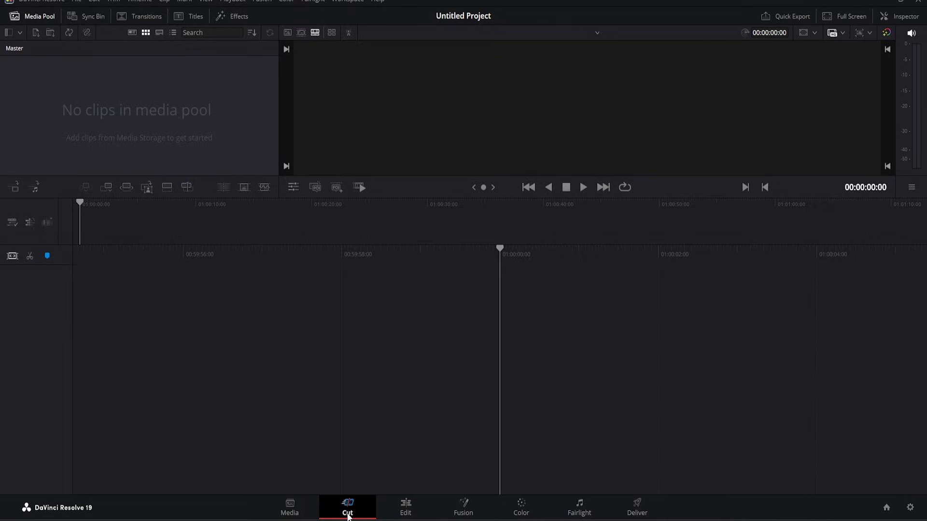
# On the Edit page, start a new Fusion Composition from the Media Pool at 30 fps.
pyautogui.click(405, 508)
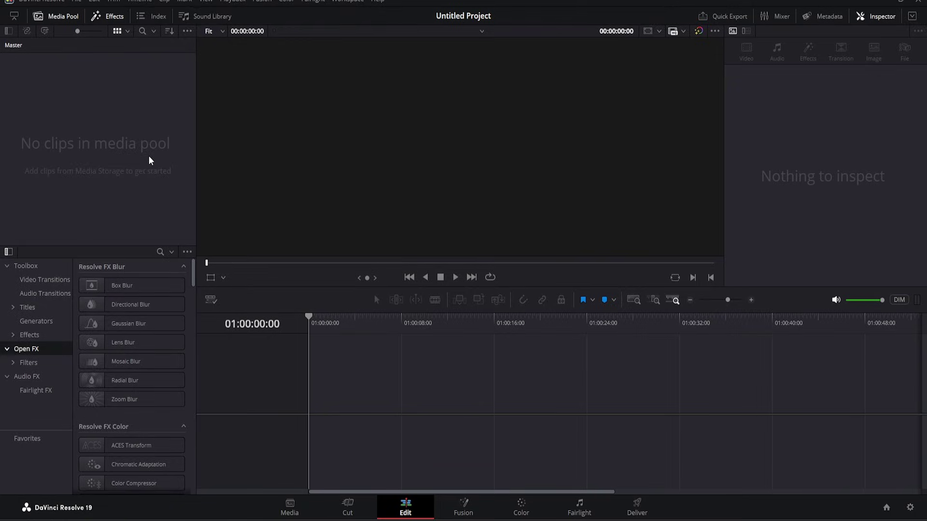
pyautogui.rightClick(88, 119)
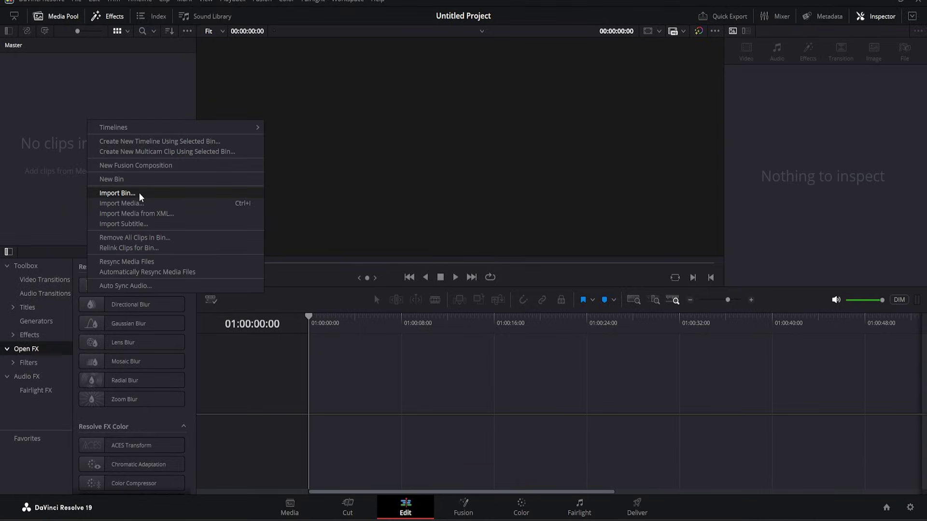
pyautogui.click(135, 168)
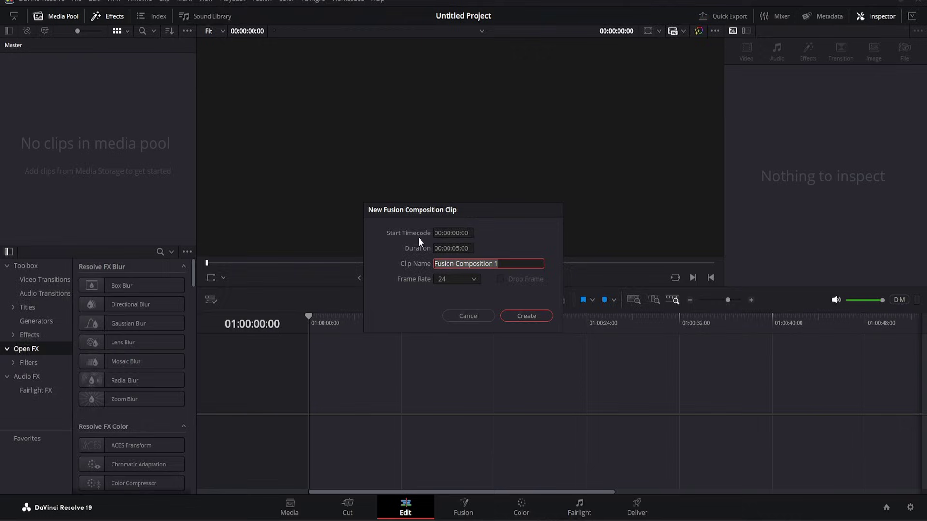
pyautogui.click(468, 278)
pyautogui.click(464, 362)
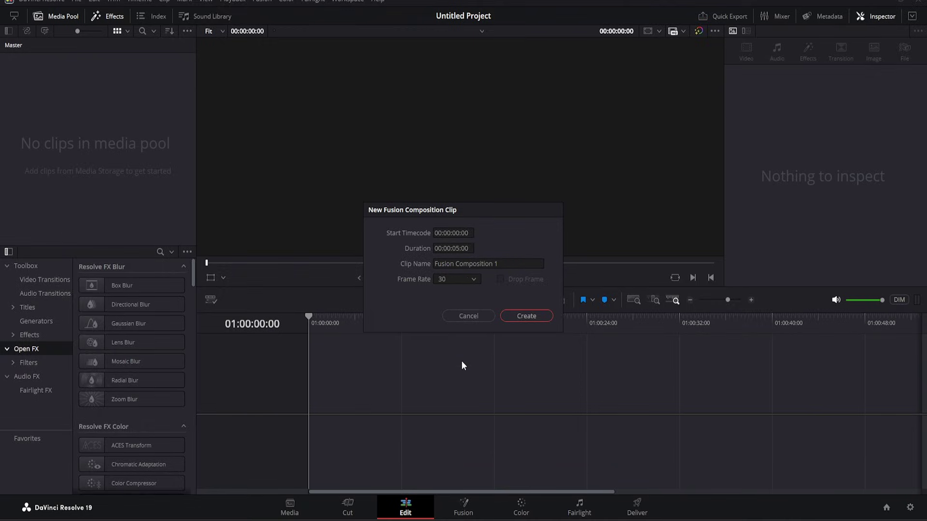
pyautogui.click(458, 251)
pyautogui.click(461, 252)
# Create Fusion Composition 1 and place it at the start of track V1.
pyautogui.click(527, 316)
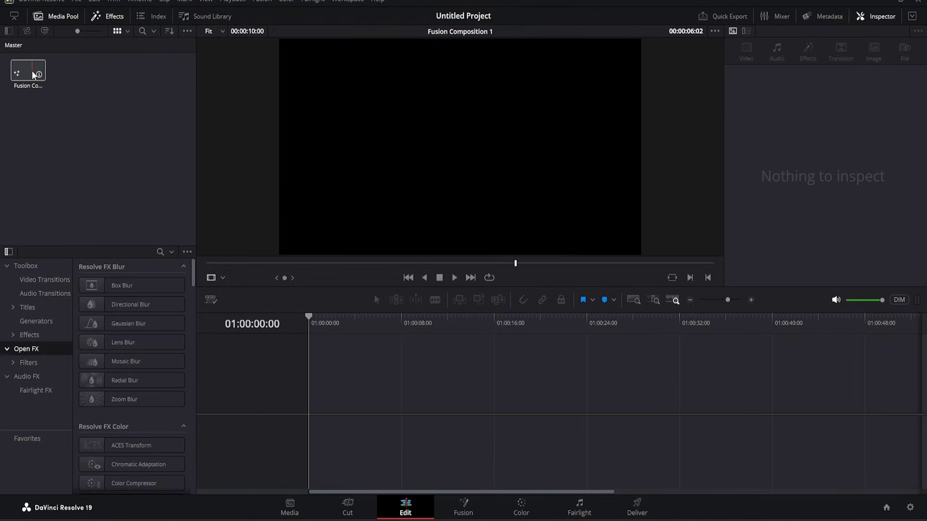
pyautogui.moveTo(28, 70); pyautogui.dragTo(326, 407)
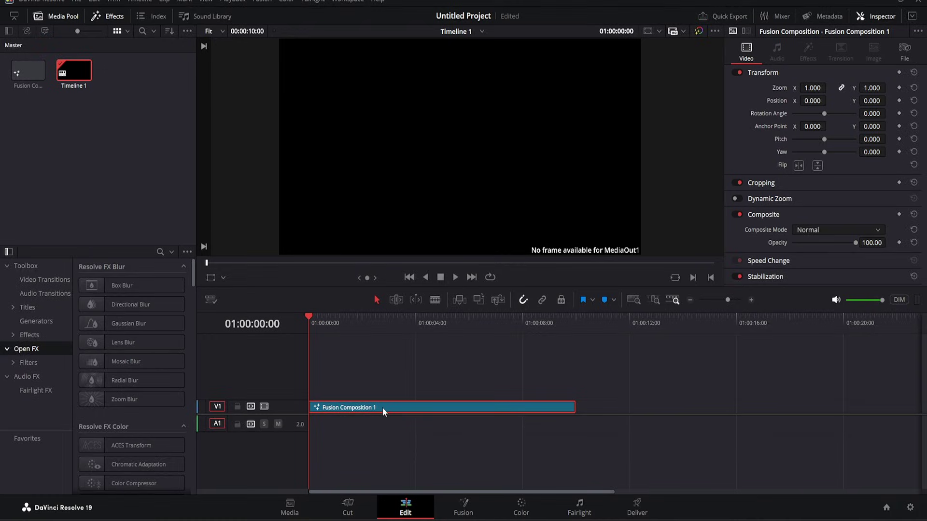
pyautogui.moveTo(382, 407)
pyautogui.mouseDown()
pyautogui.moveTo(374, 410)
pyautogui.moveTo(402, 411)
pyautogui.moveTo(367, 404)
pyautogui.mouseUp()
# Open the composition clip on the Fusion page and move MediaOut1 further right.
pyautogui.rightClick(382, 405)
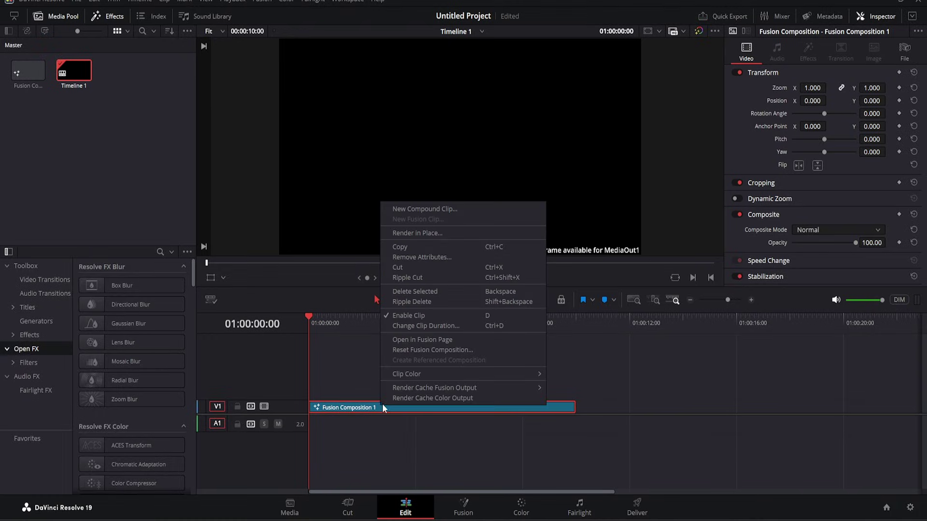
pyautogui.click(428, 341)
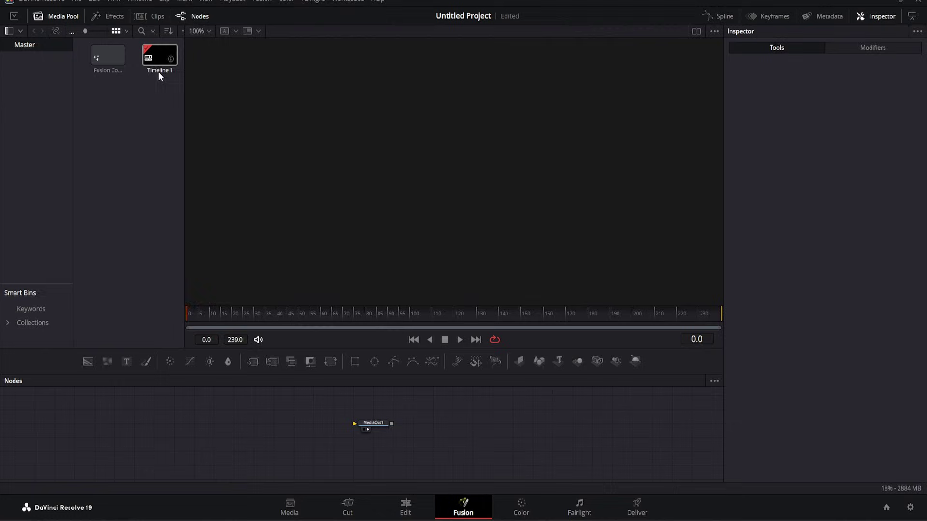
pyautogui.moveTo(393, 428); pyautogui.dragTo(454, 431)
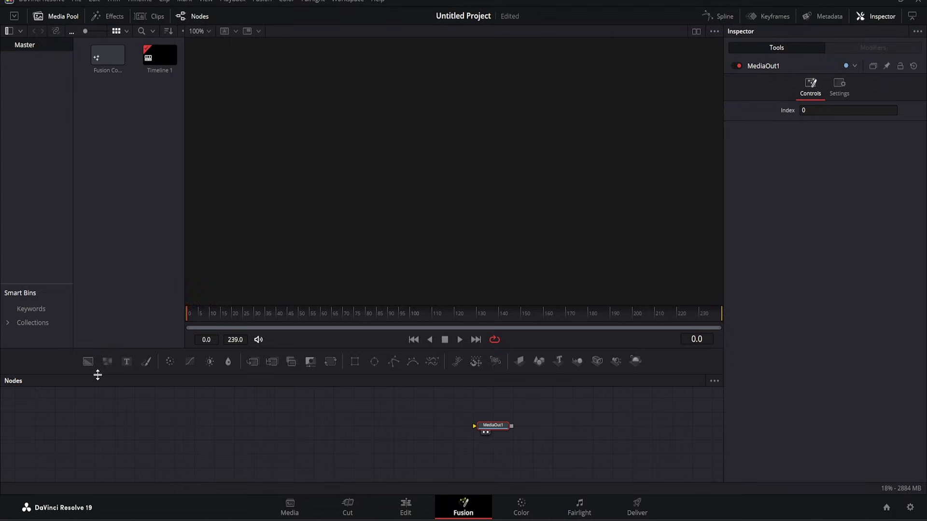
# Add a Background1 node as a vertical black-to-0.188 gray gradient and view it.
pyautogui.moveTo(91, 367); pyautogui.dragTo(247, 427)
pyautogui.press('1')
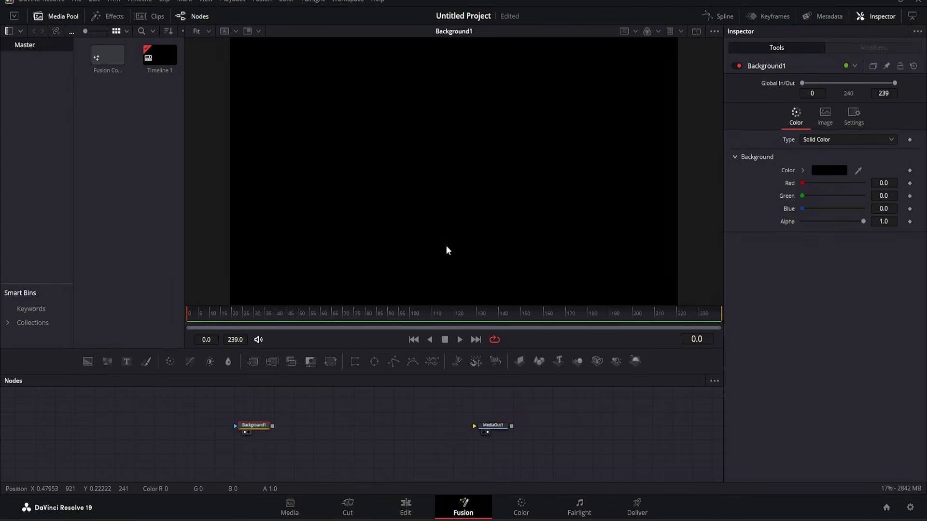
pyautogui.click(852, 141)
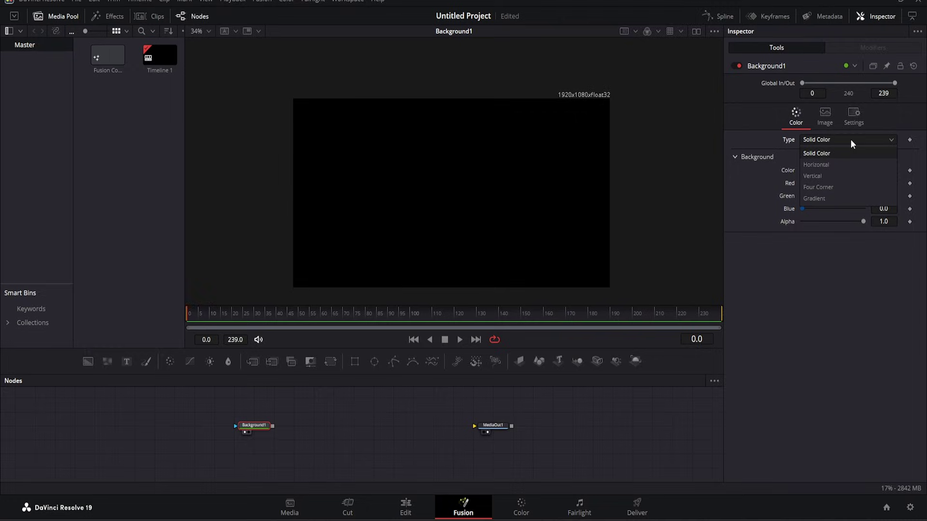
pyautogui.click(823, 199)
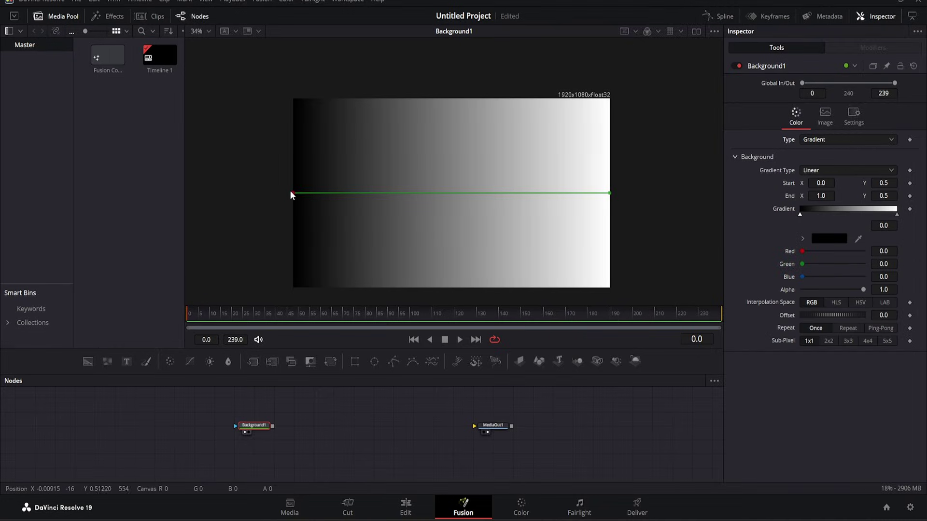
pyautogui.moveTo(291, 194); pyautogui.dragTo(487, 50)
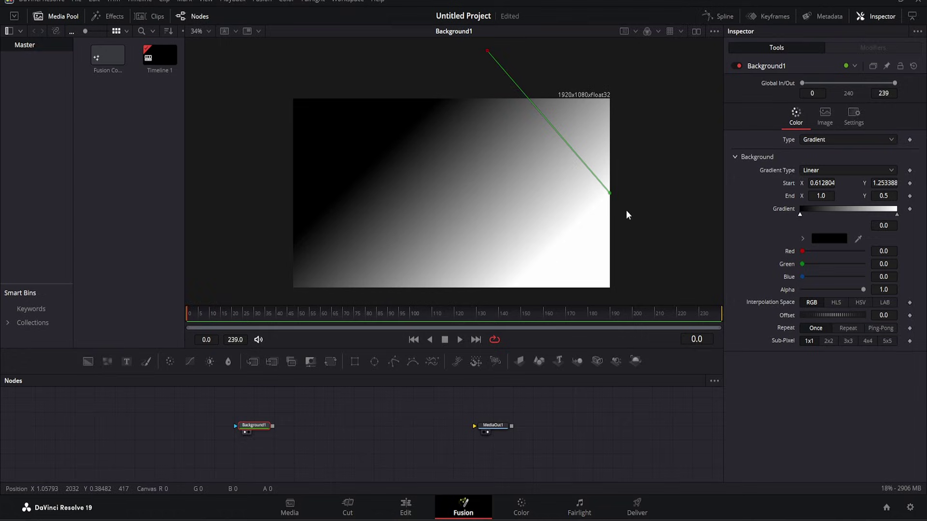
pyautogui.moveTo(612, 194); pyautogui.dragTo(505, 351)
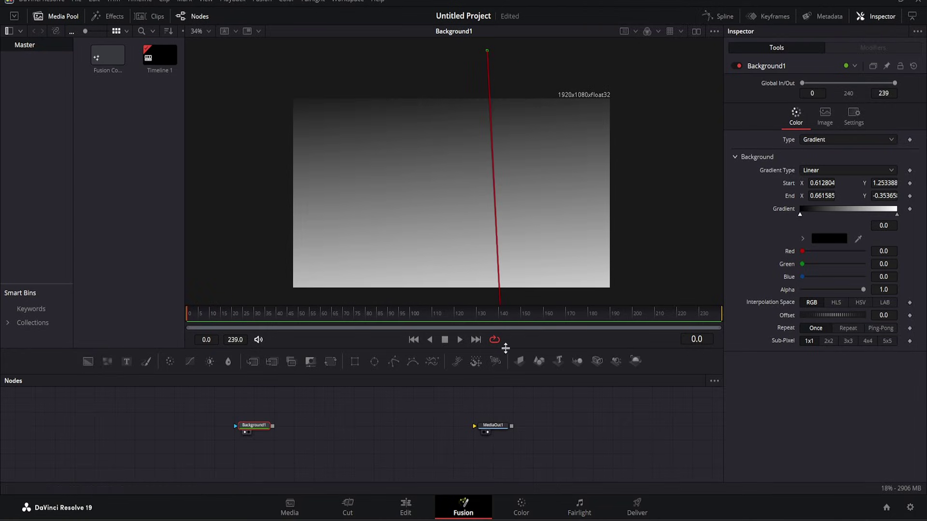
pyautogui.click(245, 1)
pyautogui.moveTo(268, 40)
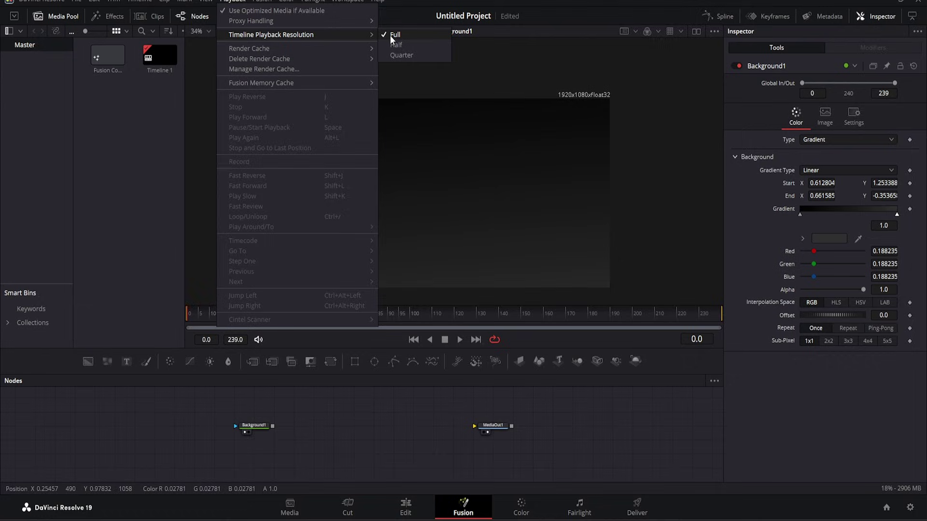
# Set timeline playback resolution to Half and add a Grid1 node after Background1.
pyautogui.click(408, 44)
pyautogui.hotkey('shift', 'space')
pyautogui.write('grid')
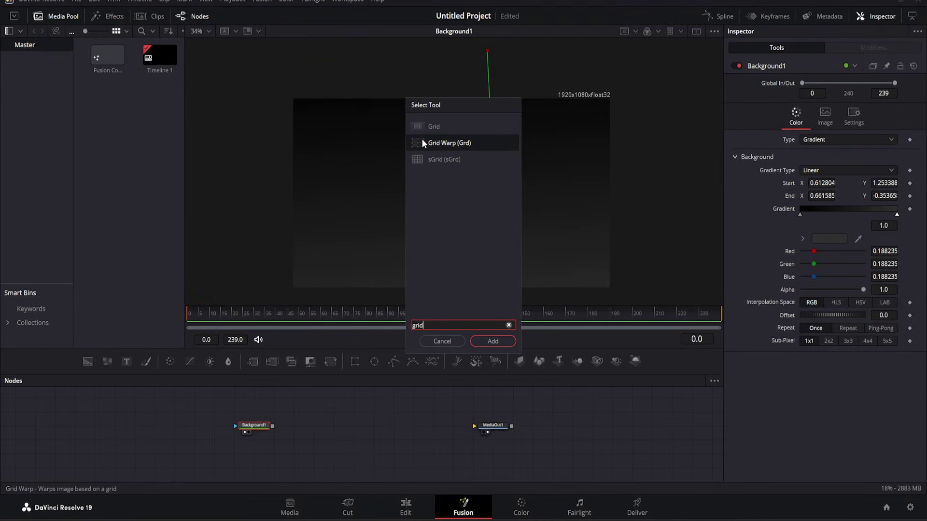
pyautogui.click(445, 127)
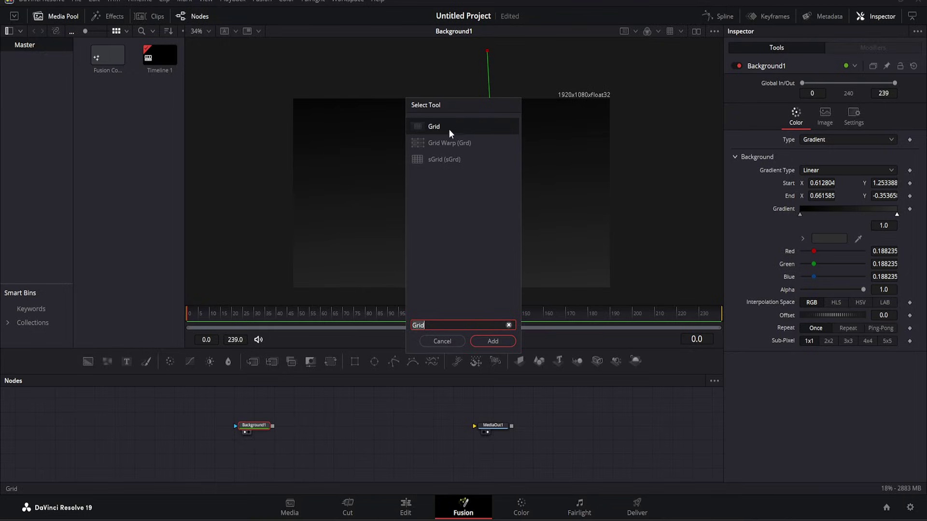
pyautogui.click(492, 341)
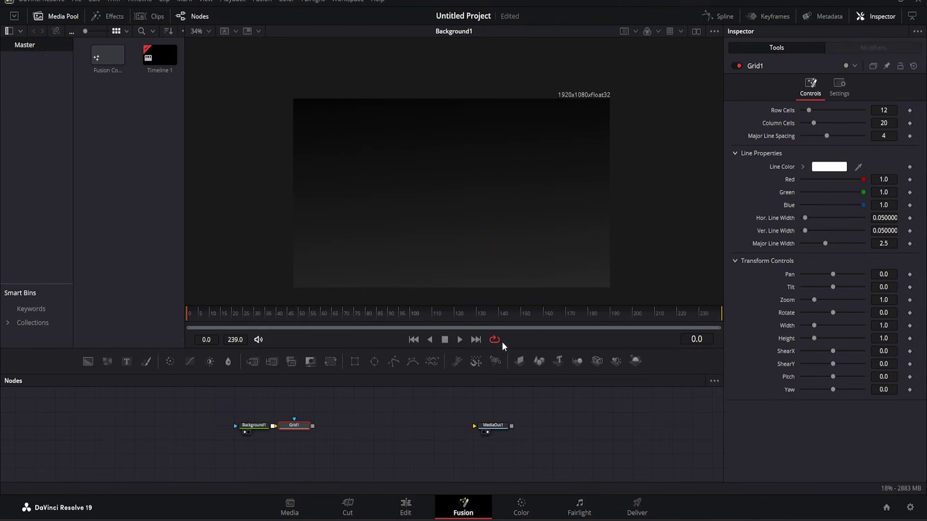
pyautogui.click(306, 431)
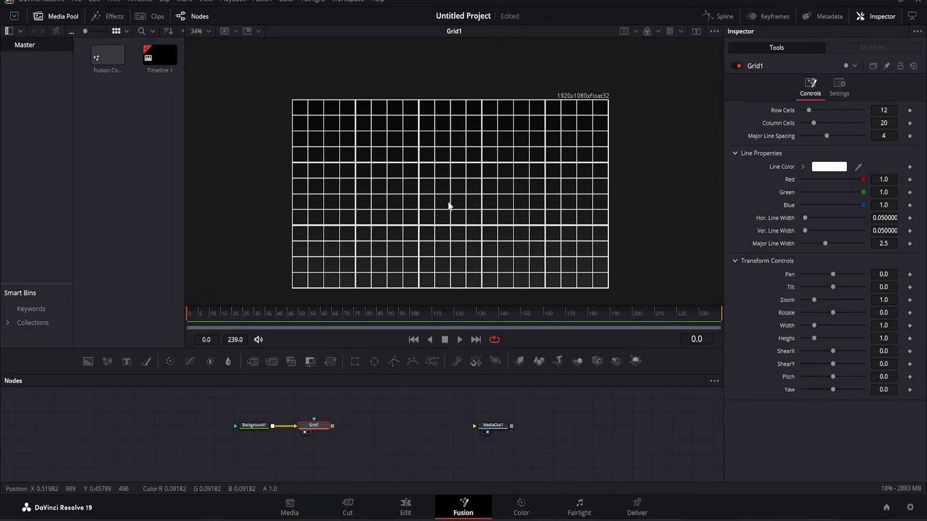
# Set Grid1's major line spacing to 0 and darken its lines to 0.113725 gray.
pyautogui.moveTo(827, 136); pyautogui.dragTo(807, 112)
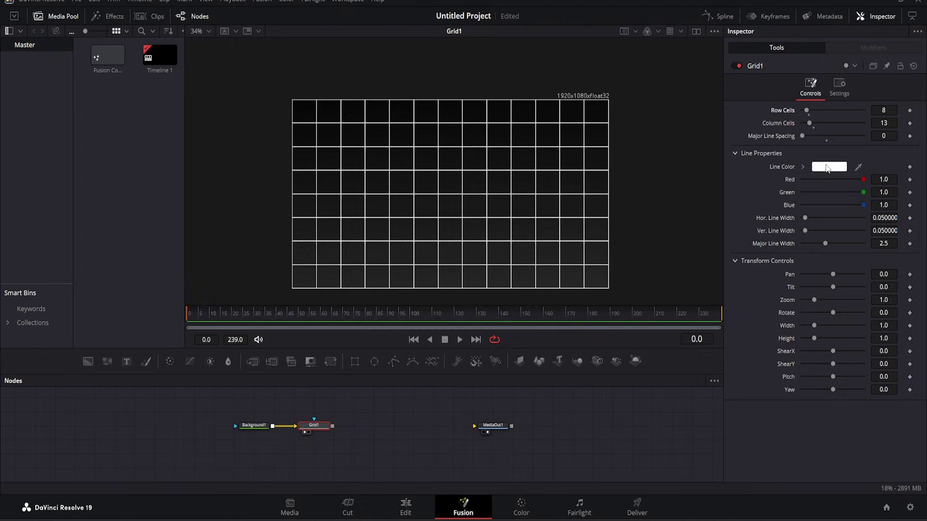
pyautogui.click(829, 167)
pyautogui.moveTo(576, 184); pyautogui.dragTo(569, 253)
pyautogui.press('Return')
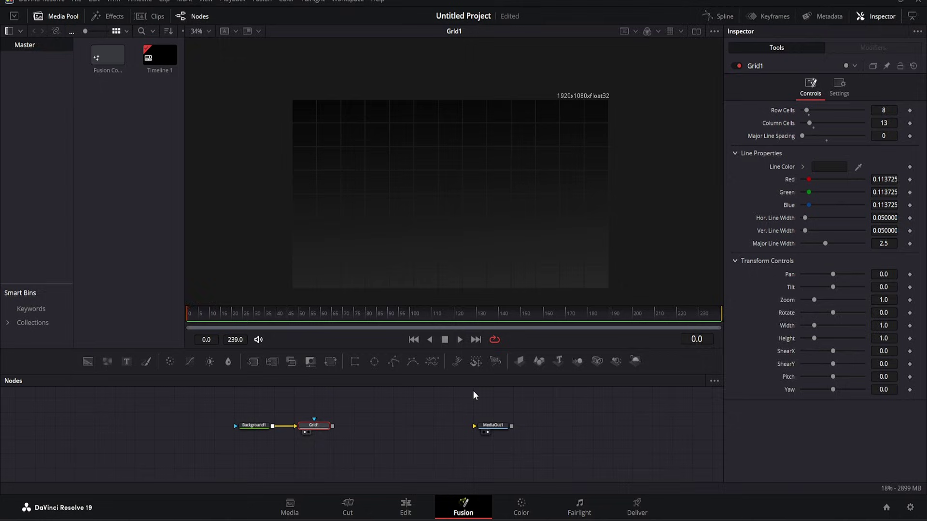
# Add ImagePlane3D1 after Grid1, import pngegg.png from Downloads, and add Merge3D1 after the plane.
pyautogui.click(523, 360)
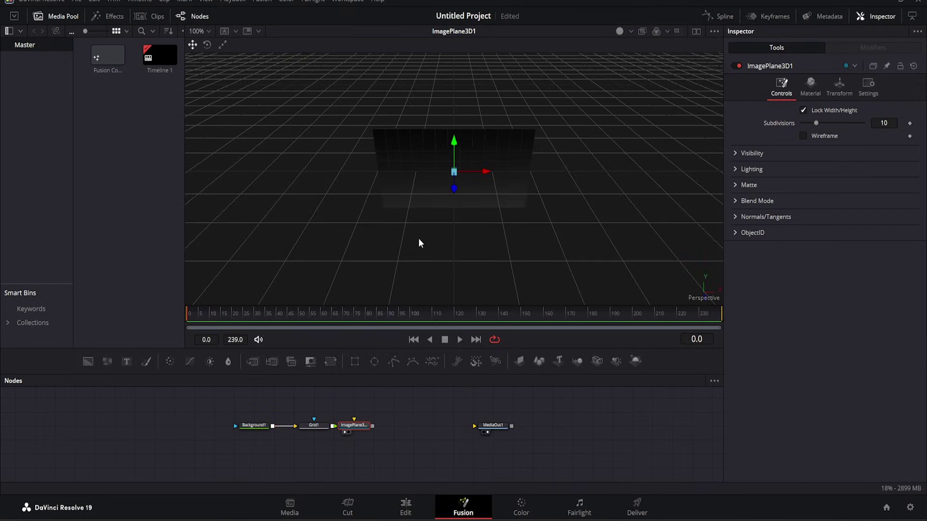
pyautogui.moveTo(419, 239); pyautogui.dragTo(282, 196)
pyautogui.rightClick(123, 138)
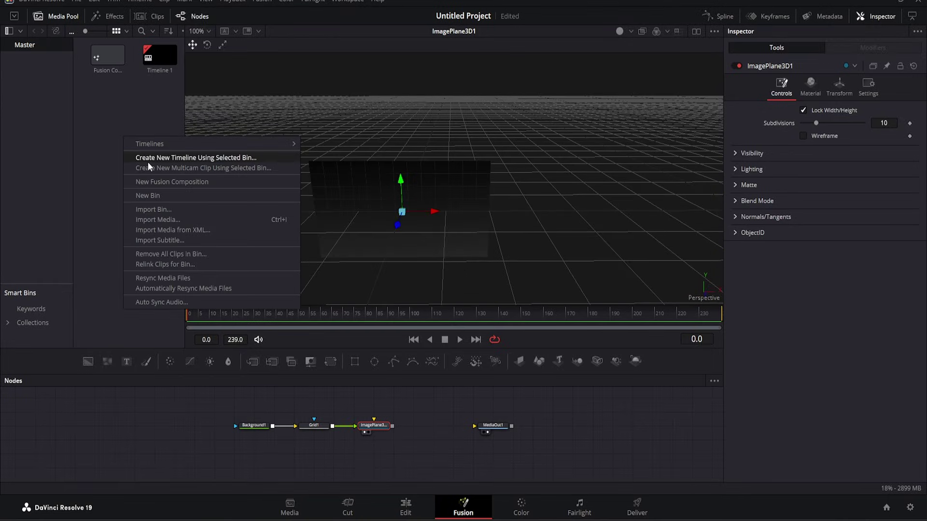
pyautogui.click(184, 221)
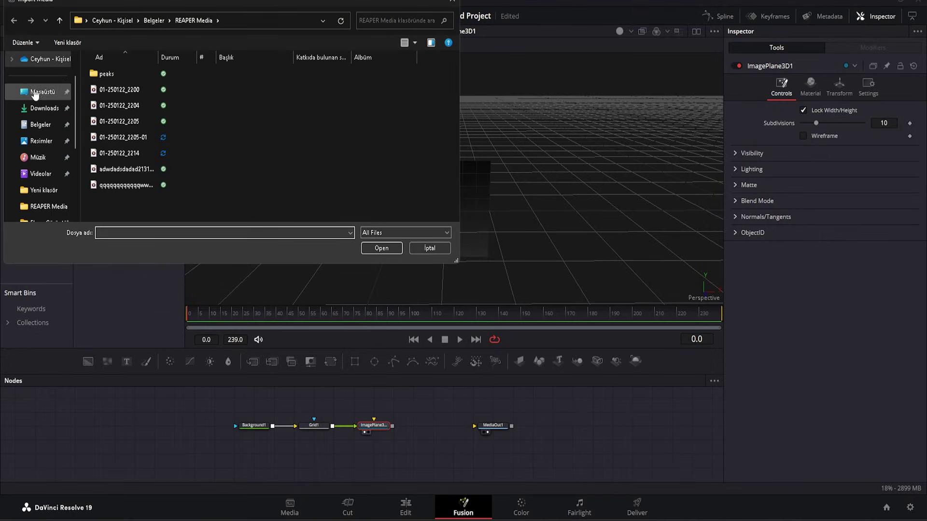
pyautogui.click(41, 108)
pyautogui.doubleClick(117, 152)
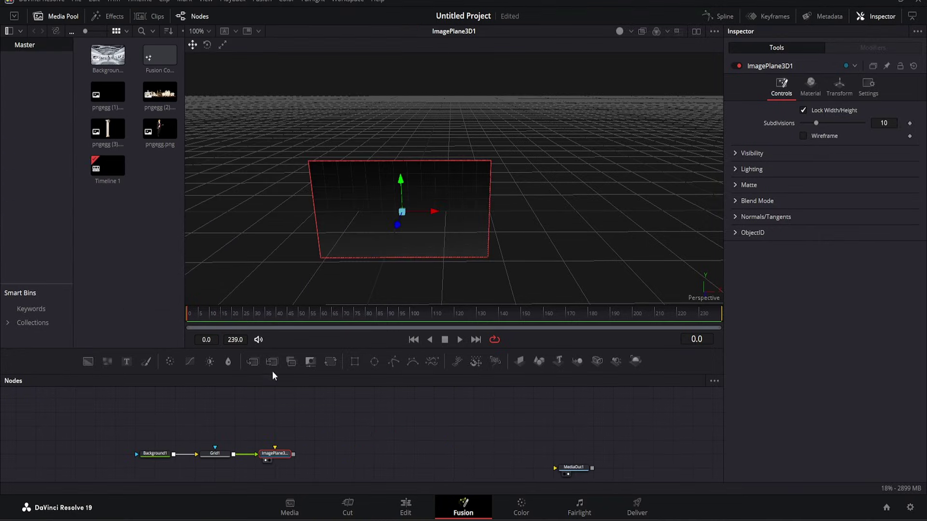
pyautogui.click(577, 364)
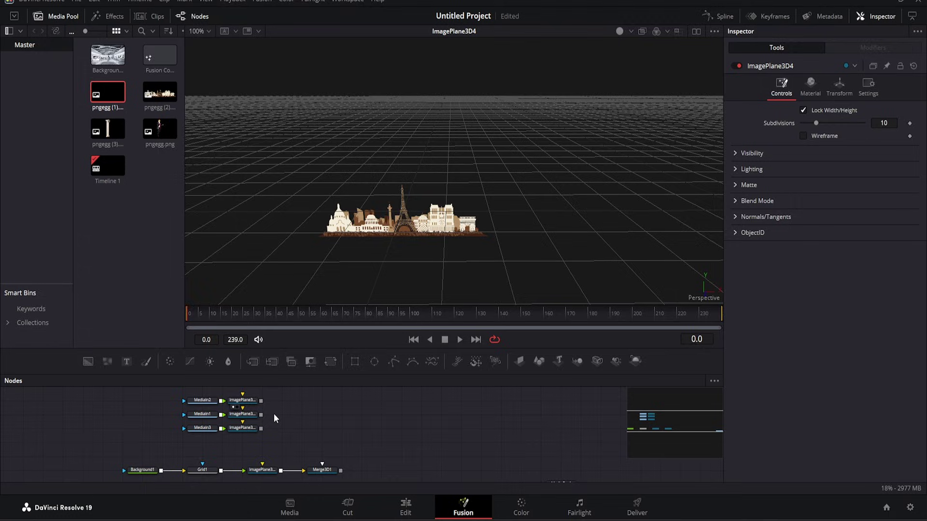
# Connect the three image planes into Merge3D1 and show the merged scene in the viewer.
pyautogui.moveTo(261, 428); pyautogui.dragTo(322, 464)
pyautogui.moveTo(261, 415); pyautogui.dragTo(319, 471)
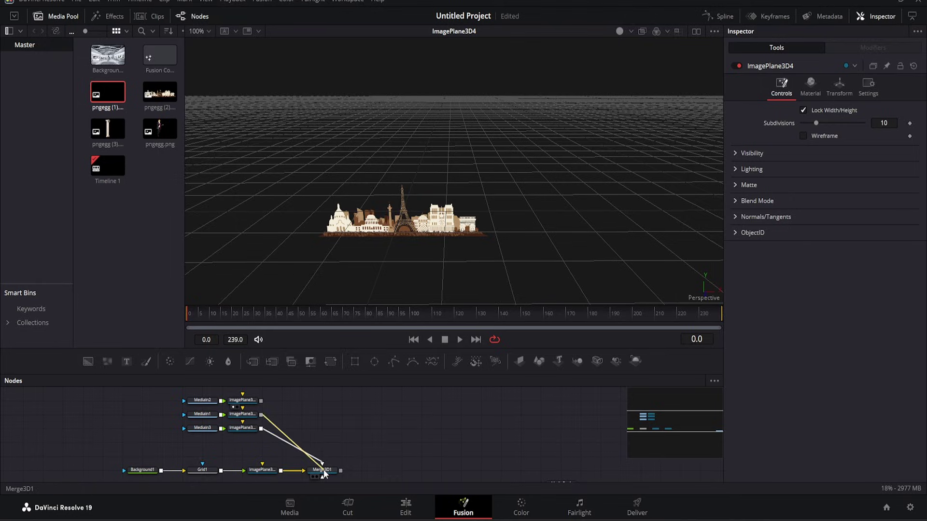
pyautogui.moveTo(261, 401); pyautogui.dragTo(333, 477)
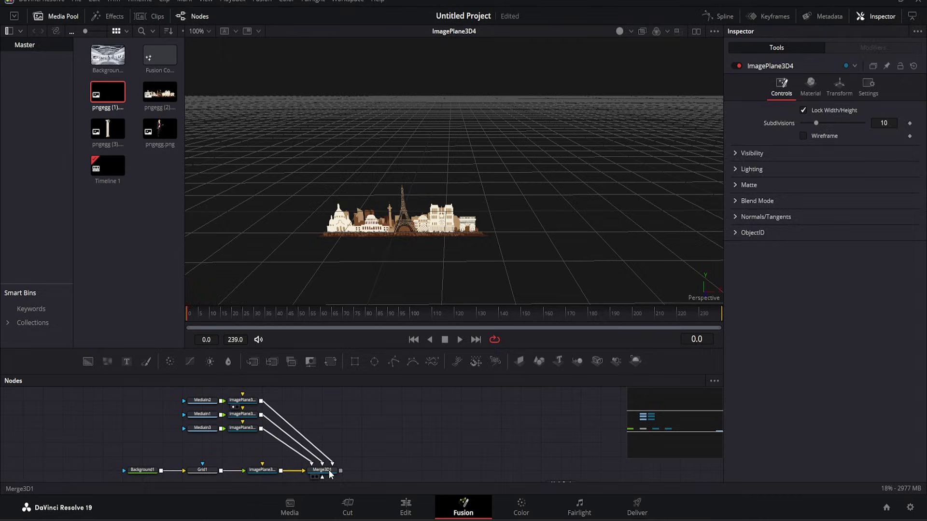
pyautogui.click(322, 469)
pyautogui.press('1')
pyautogui.scroll(2, 383, 249)
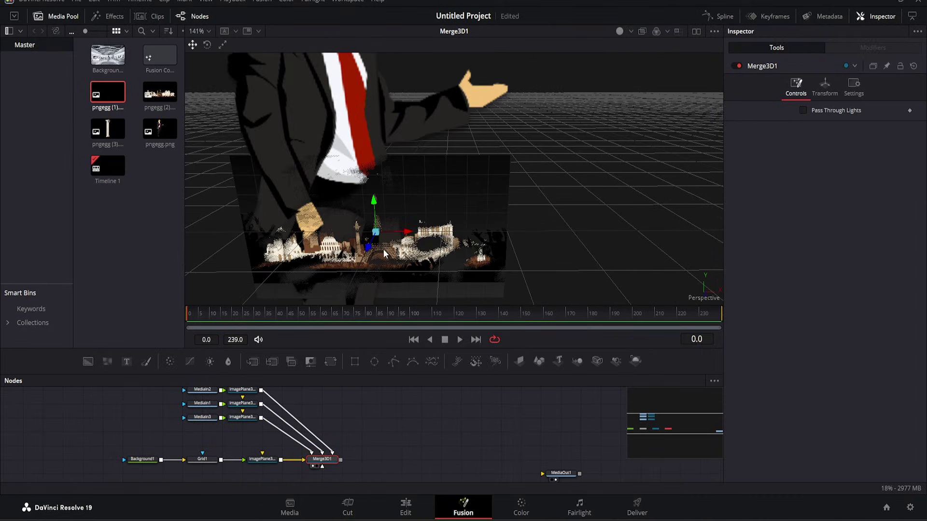
# Scale the person cutout plane ImagePlane3D3 down to 0.215.
pyautogui.click(384, 249)
pyautogui.scroll(-2, 383, 249)
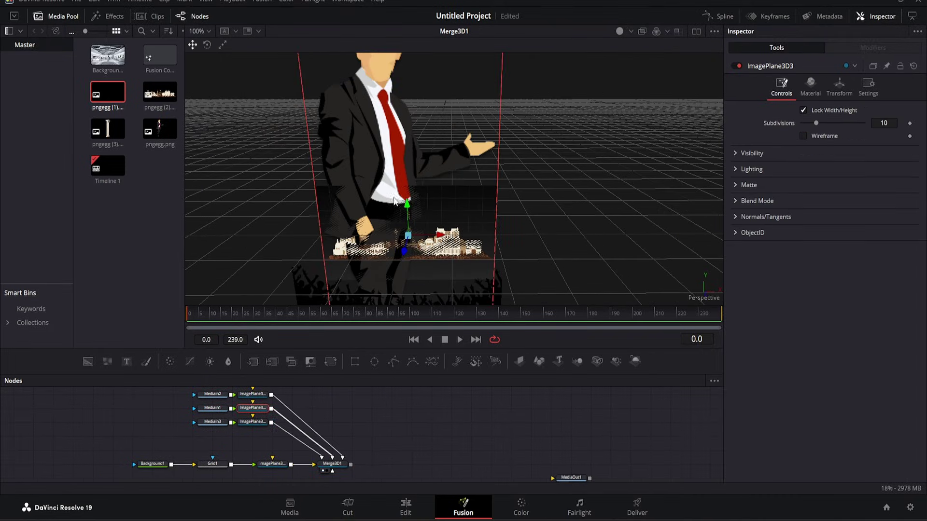
pyautogui.click(840, 87)
pyautogui.moveTo(877, 275); pyautogui.dragTo(645, 234)
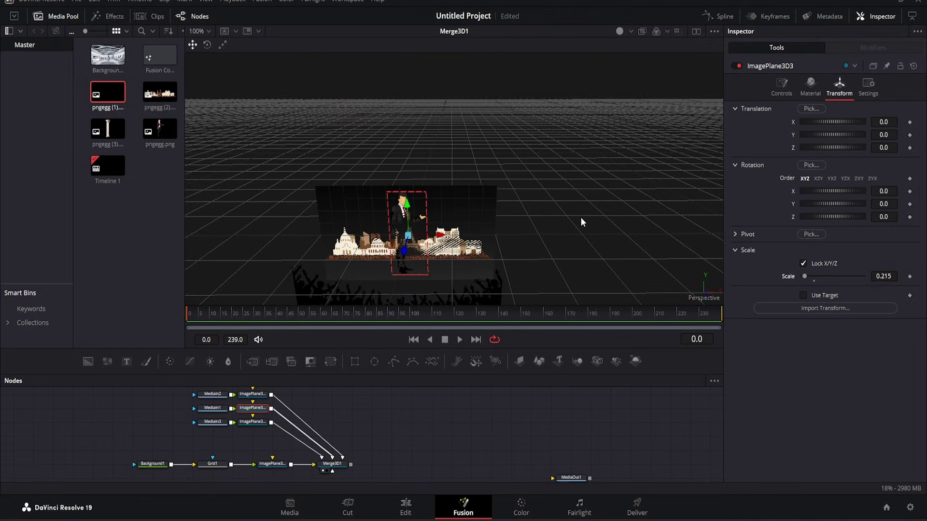
# Raise the buildings image plane higher in the 3D scene.
pyautogui.moveTo(580, 219); pyautogui.dragTo(488, 299)
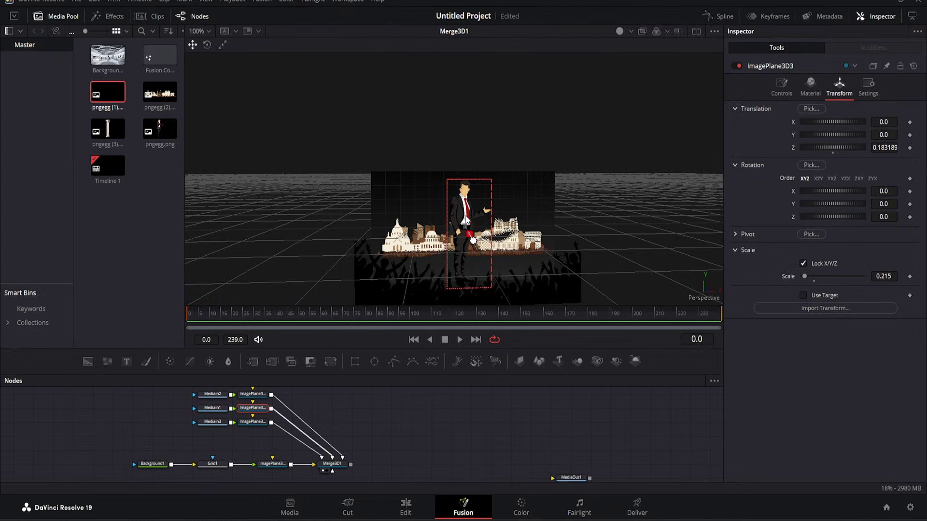
pyautogui.click(251, 394)
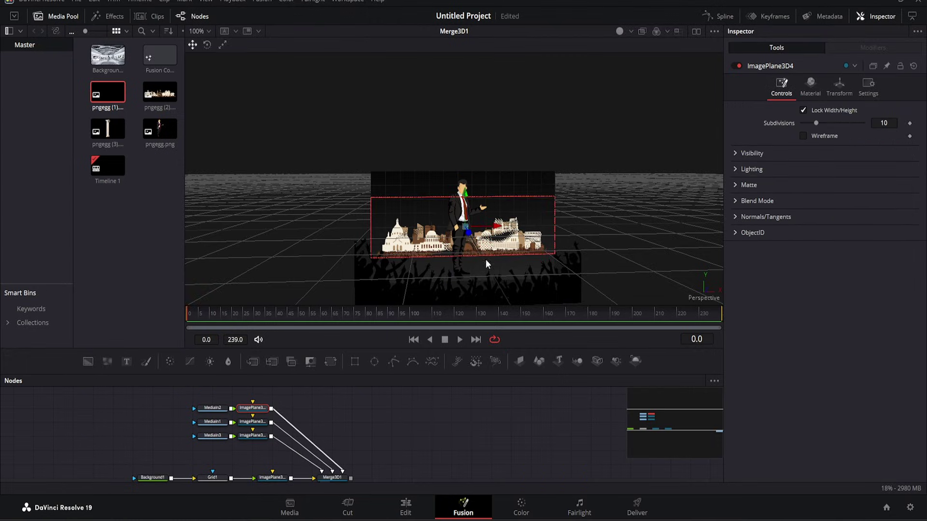
pyautogui.moveTo(465, 204); pyautogui.dragTo(465, 186)
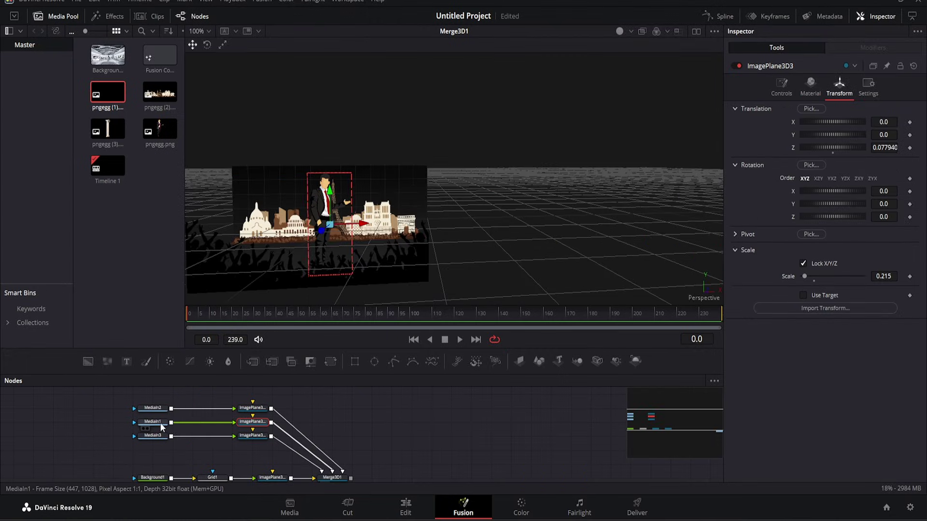
# Insert a Camera Shake node after the first MediaIn node.
pyautogui.click(160, 423)
pyautogui.hotkey('shift', 'space')
pyautogui.write('Grid')
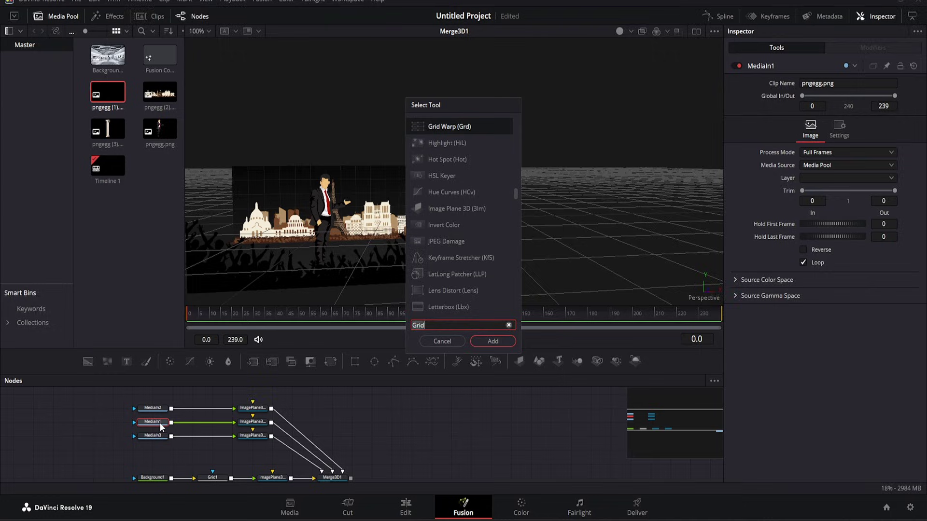
pyautogui.press('BackSpace')
pyautogui.press('BackSpace')
pyautogui.press('BackSpace')
pyautogui.press('BackSpace')
pyautogui.write('camer')
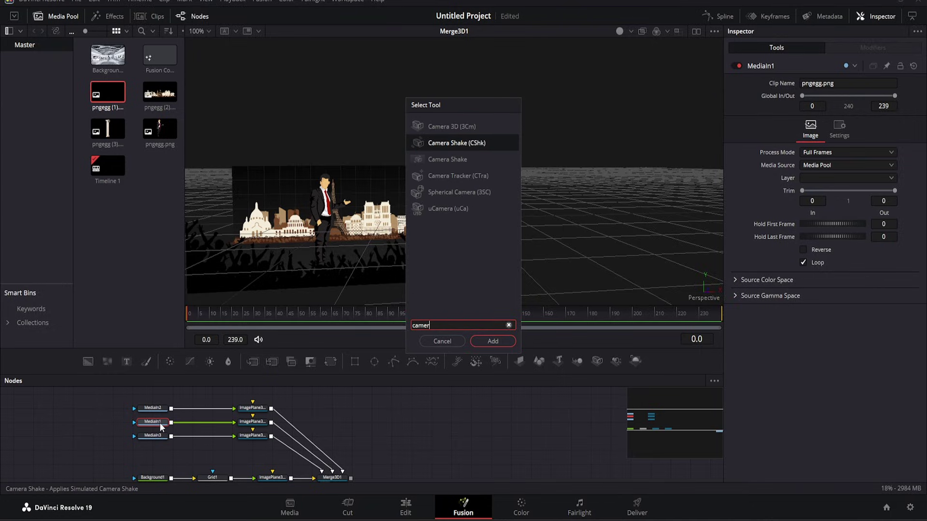
pyautogui.click(496, 342)
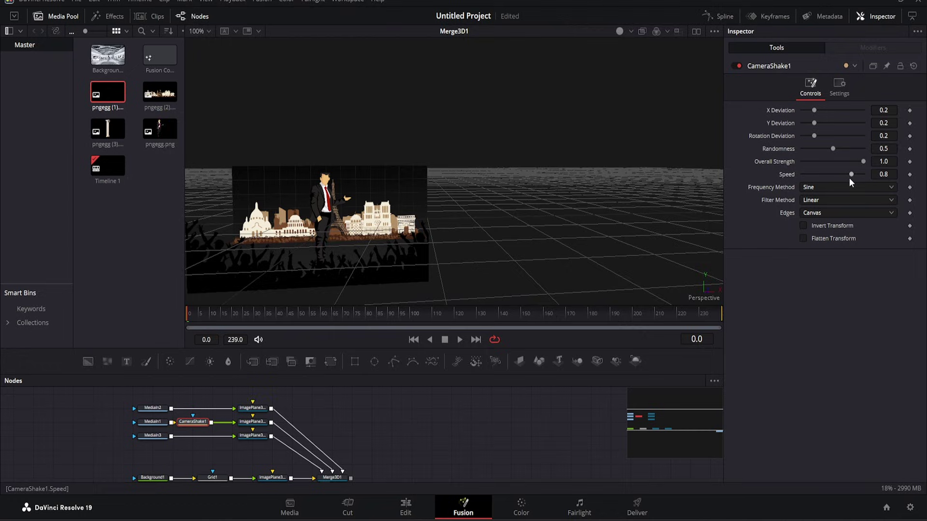
# Lower the shake speed to 0.102 and overall strength to 0.094, then preview it.
pyautogui.moveTo(851, 175); pyautogui.dragTo(808, 175)
pyautogui.moveTo(862, 161); pyautogui.dragTo(806, 161)
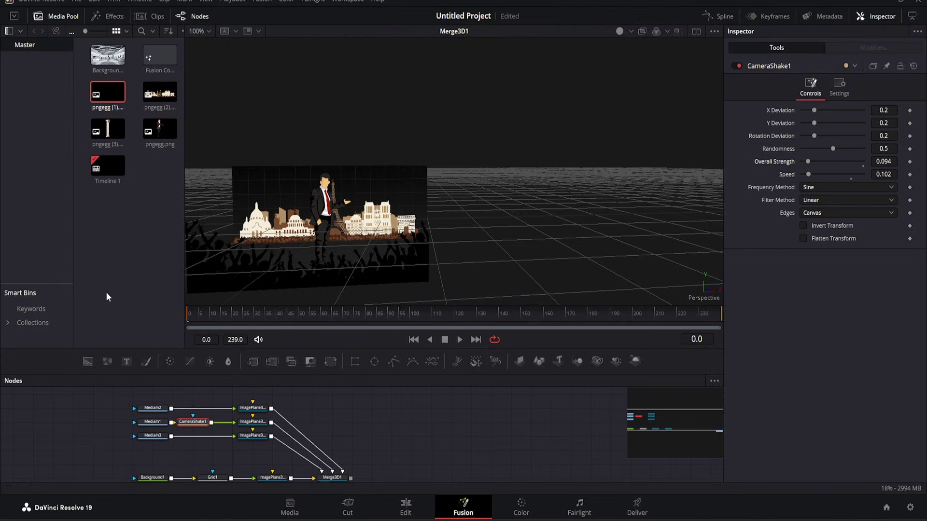
pyautogui.press('space')
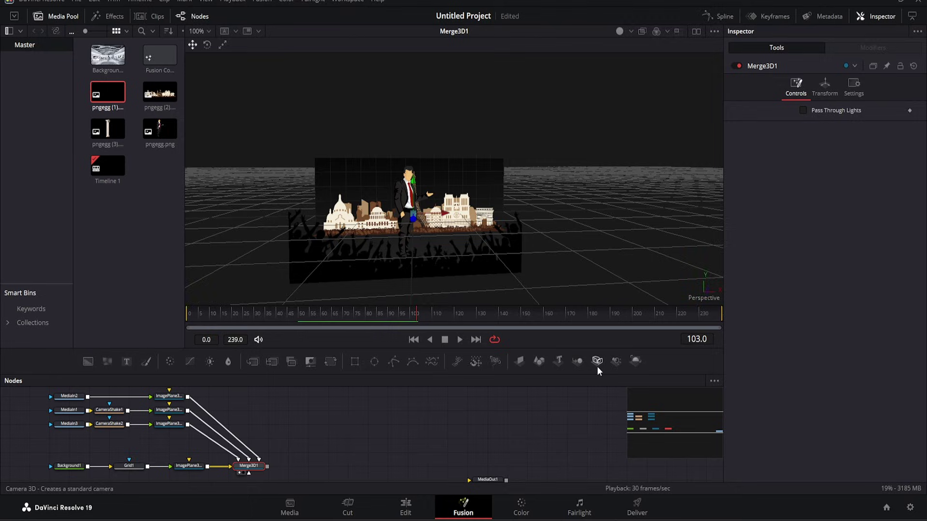
# Add a Camera3D1 node and connect it into Merge3D1.
pyautogui.moveTo(597, 363); pyautogui.dragTo(369, 395)
pyautogui.moveTo(288, 414); pyautogui.dragTo(261, 460)
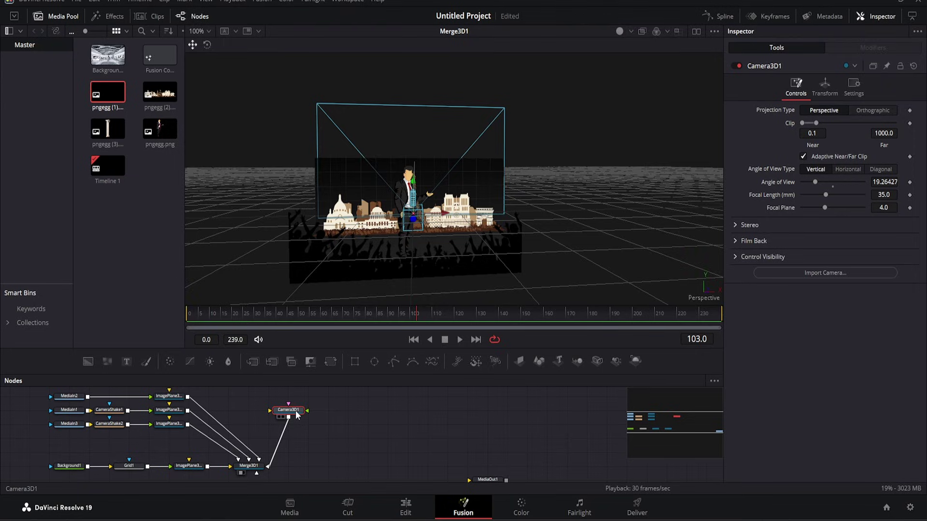
pyautogui.press('1')
pyautogui.hotkey('ctrl', 'z')
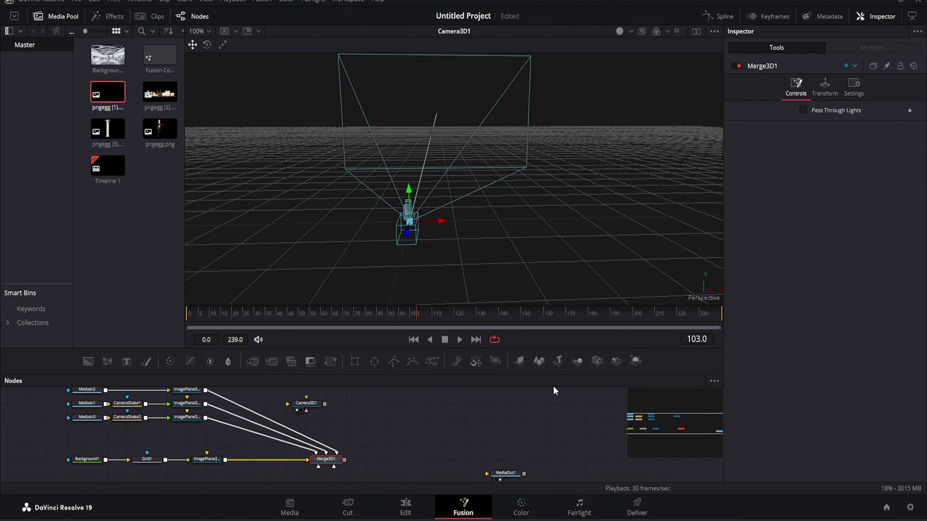
# Add Renderer3D1 after Merge3D1, view its render, and switch to two side-by-side viewers.
pyautogui.click(635, 361)
pyautogui.moveTo(387, 461); pyautogui.dragTo(416, 464)
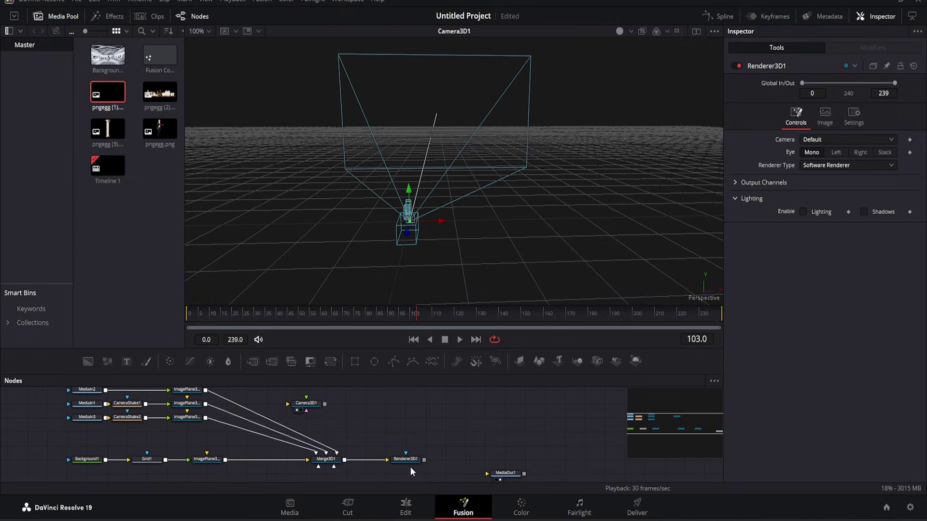
pyautogui.click(410, 459)
pyautogui.press('1')
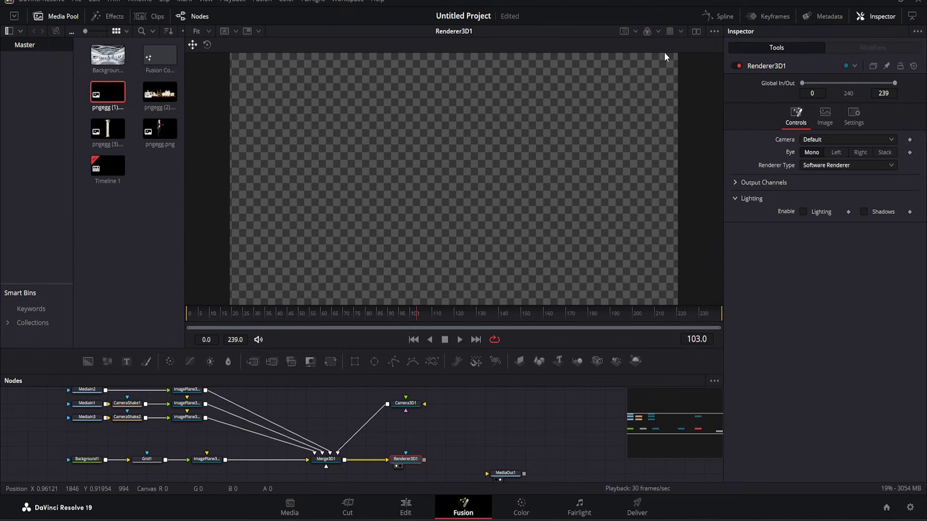
pyautogui.click(695, 31)
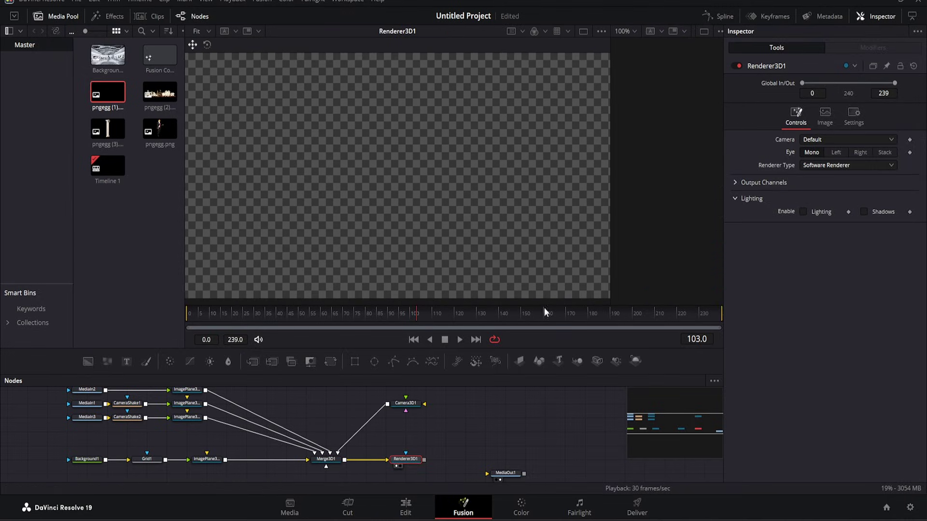
pyautogui.moveTo(610, 221); pyautogui.dragTo(438, 225)
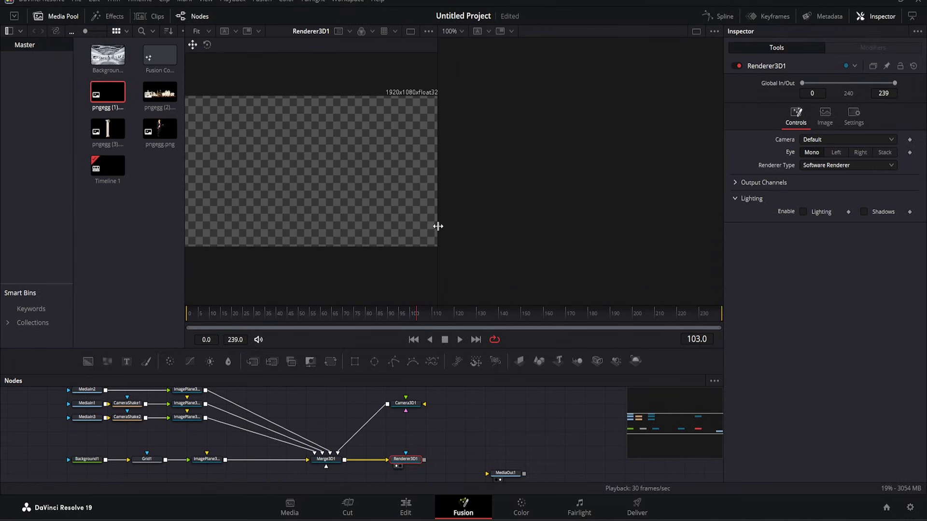
# Load Merge3D1 into the second viewer and dolly the camera closer to the scene.
pyautogui.click(328, 463)
pyautogui.press('2')
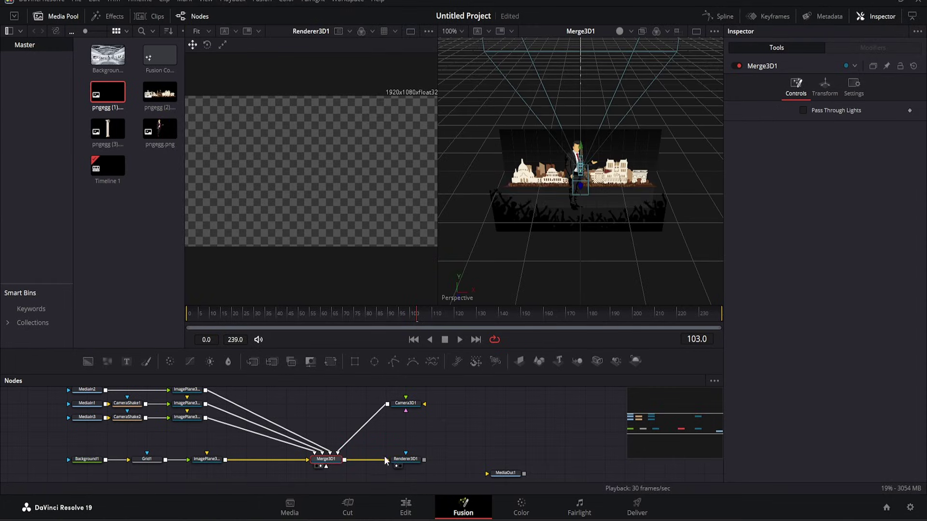
pyautogui.moveTo(580, 198); pyautogui.dragTo(579, 252)
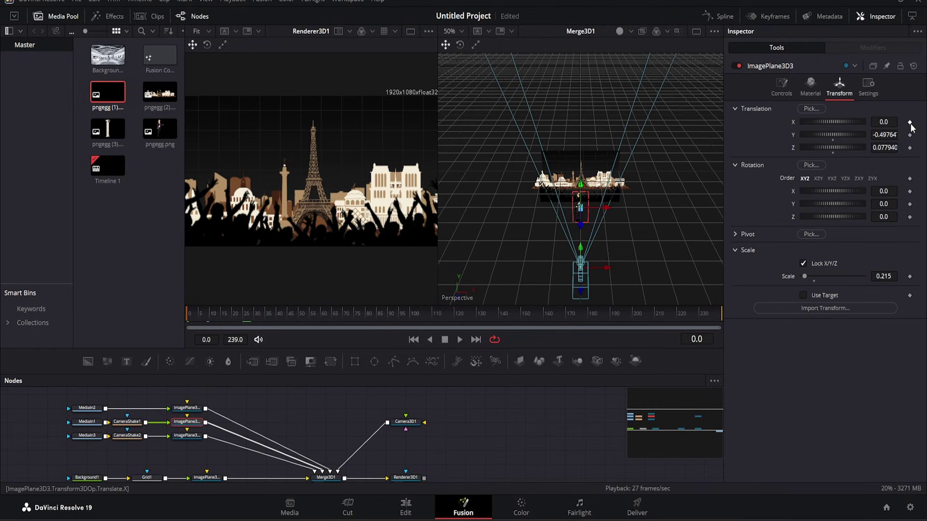
# Keyframe ImagePlane3D3's translation at frame 0 (X 0, Y -0.49764, Z 0.07794).
pyautogui.click(910, 122)
pyautogui.click(910, 134)
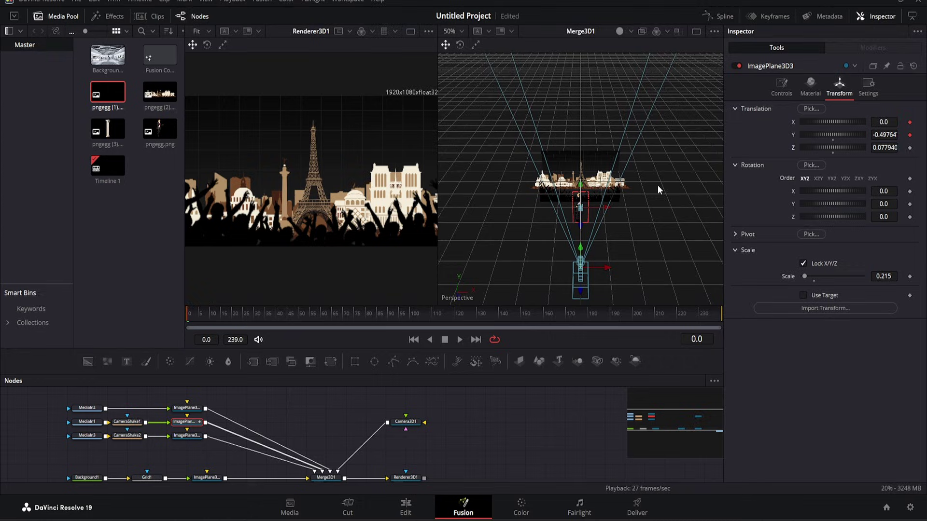
pyautogui.click(910, 147)
pyautogui.moveTo(203, 319)
pyautogui.mouseDown()
pyautogui.moveTo(222, 317)
pyautogui.moveTo(208, 318)
pyautogui.mouseUp()
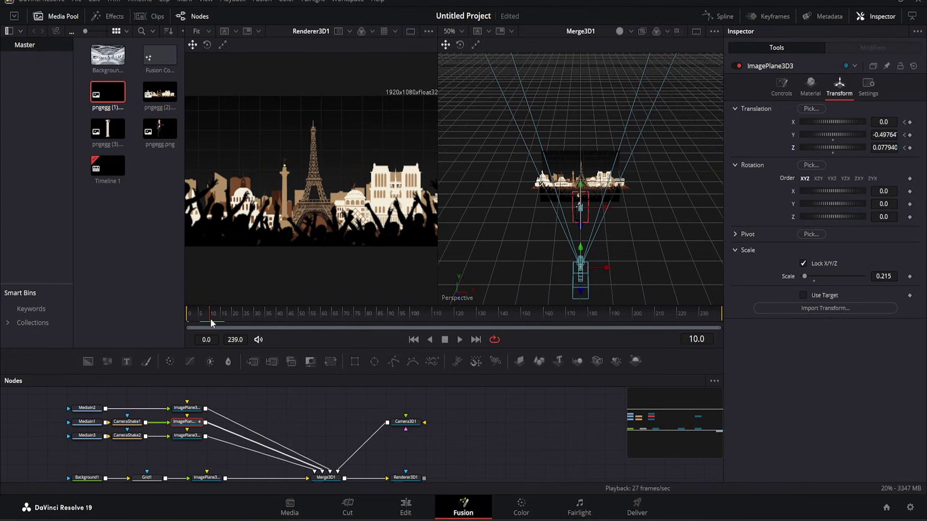
# Preview the animation, then at frame 20 move Camera3D1 right to X 0.533.
pyautogui.click(581, 252)
pyautogui.press('space')
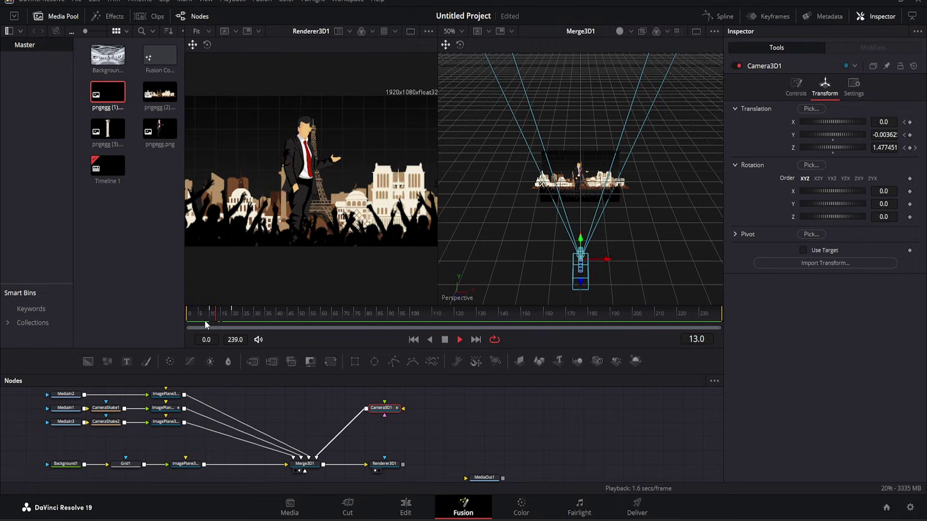
pyautogui.press('space')
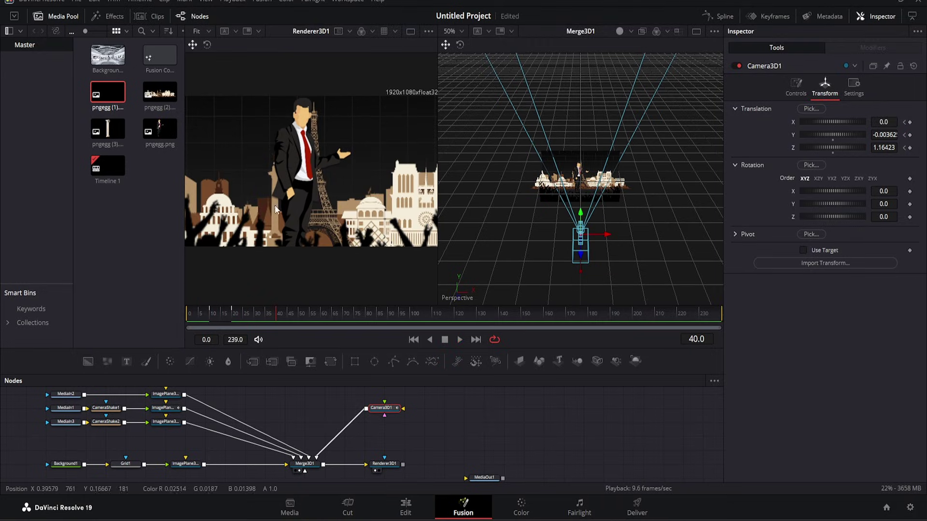
pyautogui.moveTo(187, 315); pyautogui.dragTo(232, 315)
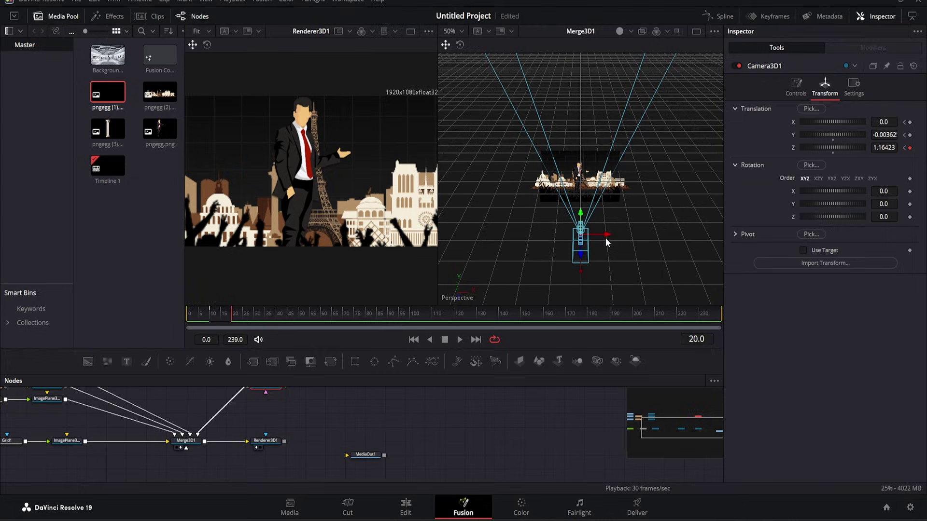
pyautogui.moveTo(606, 236); pyautogui.dragTo(656, 245)
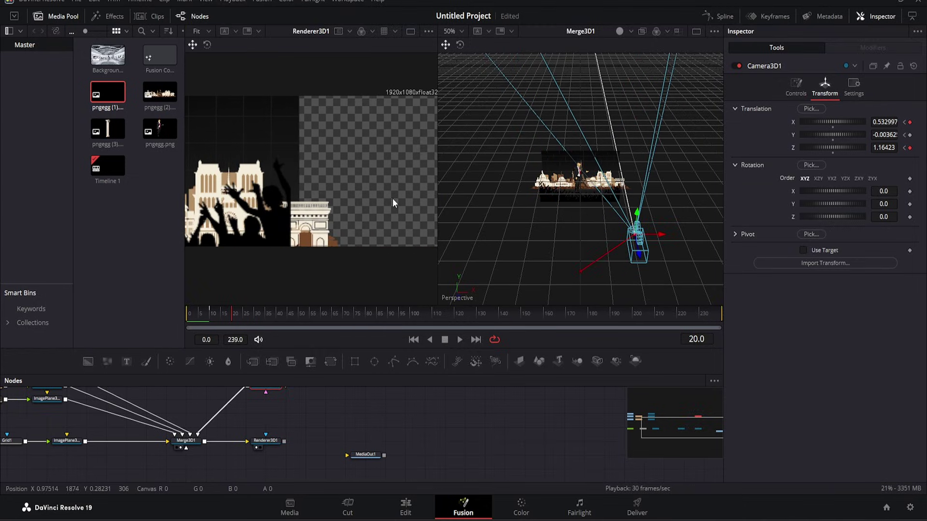
pyautogui.moveTo(303, 424); pyautogui.dragTo(341, 443)
# Bring the gallery Background image in as a new image plane wired into Merge3D1.
pyautogui.moveTo(107, 54); pyautogui.dragTo(243, 428)
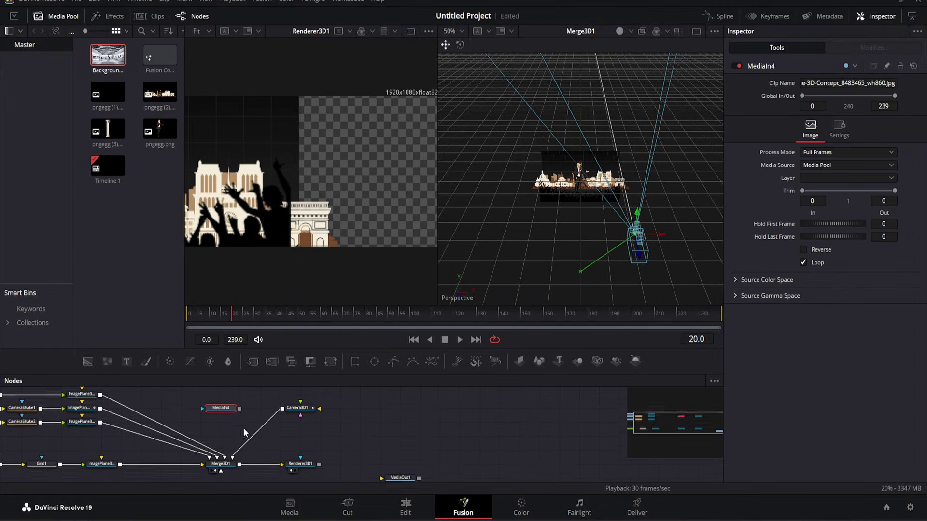
pyautogui.click(518, 363)
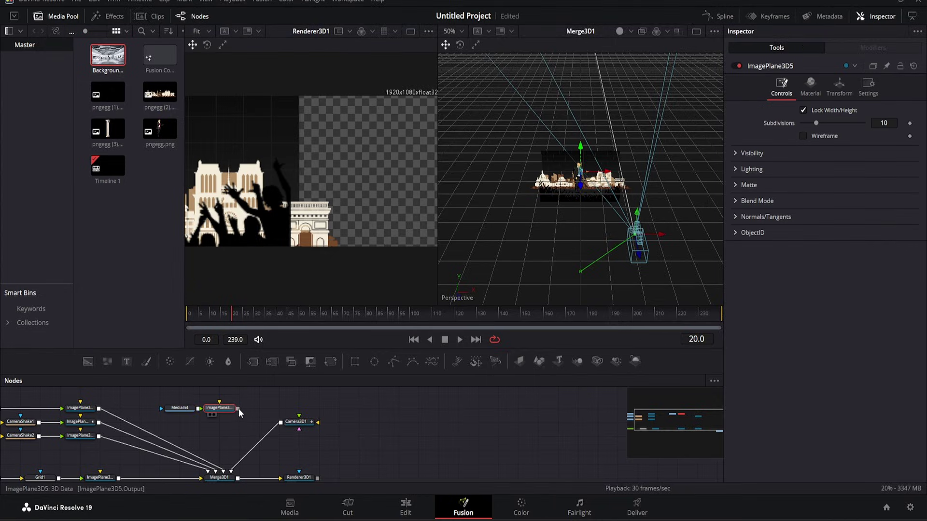
pyautogui.moveTo(239, 408); pyautogui.dragTo(228, 478)
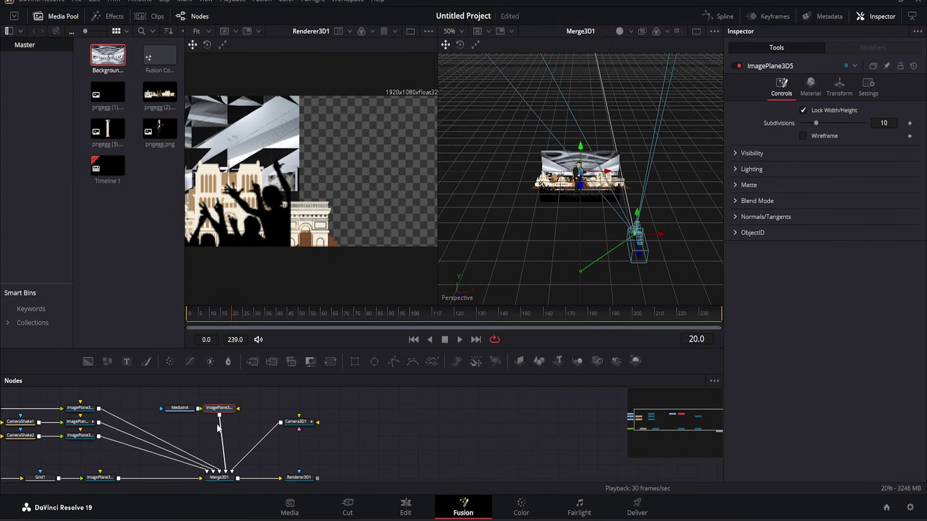
# Scale the gallery plane to 1.182 and position it at X 1.09, Y -0.049.
pyautogui.click(839, 87)
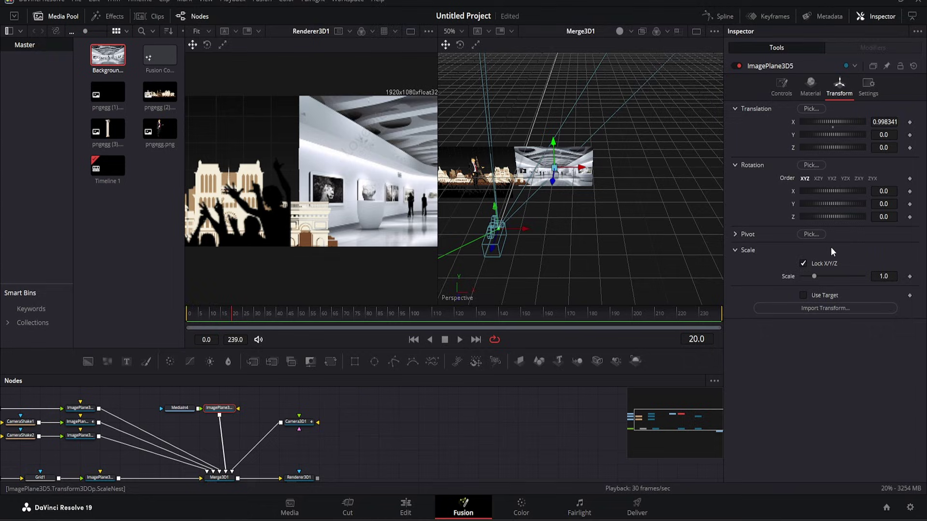
pyautogui.moveTo(812, 275); pyautogui.dragTo(815, 276)
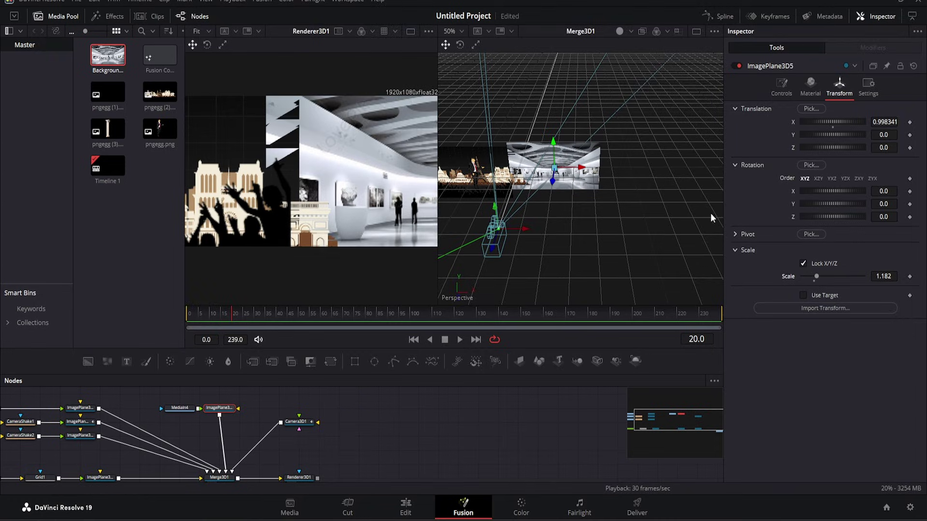
pyautogui.moveTo(553, 142); pyautogui.dragTo(590, 173)
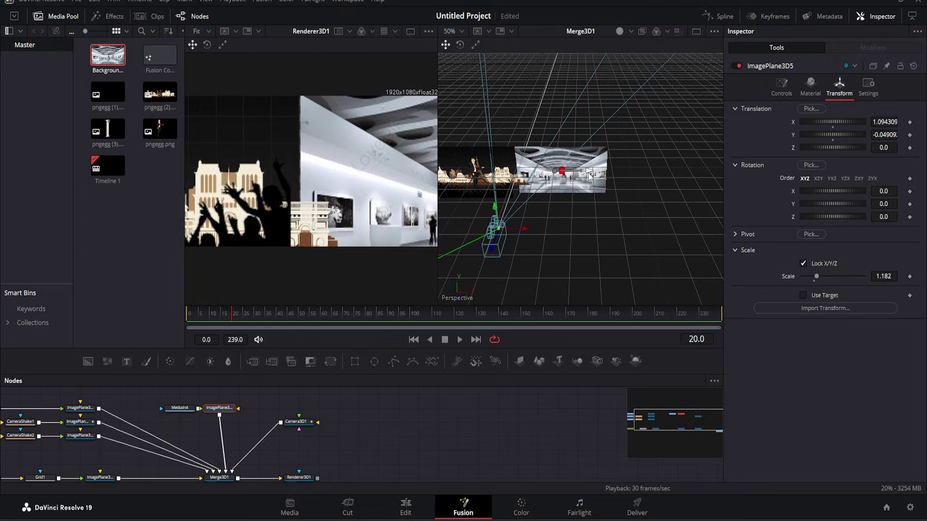
pyautogui.scroll(4, 335, 195)
pyautogui.scroll(-3, 313, 116)
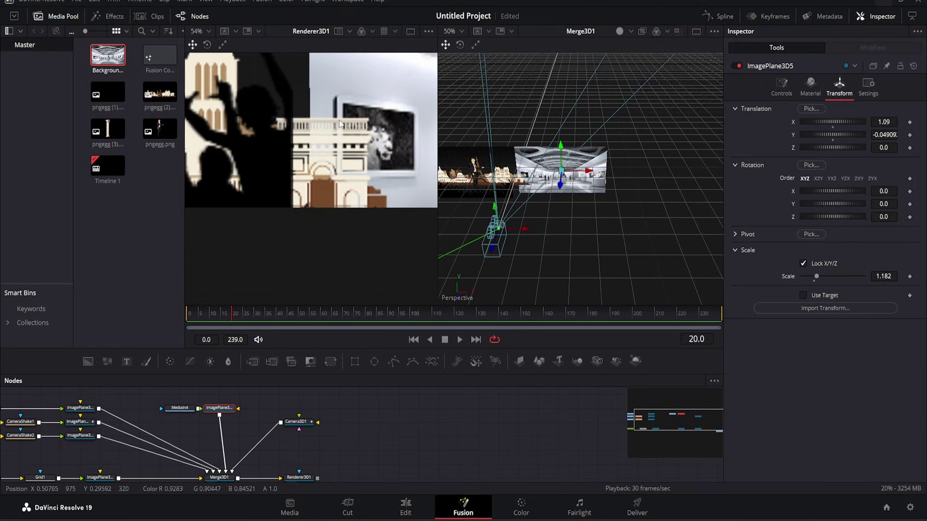
pyautogui.scroll(2, 346, 116)
pyautogui.moveTo(333, 137); pyautogui.dragTo(373, 185)
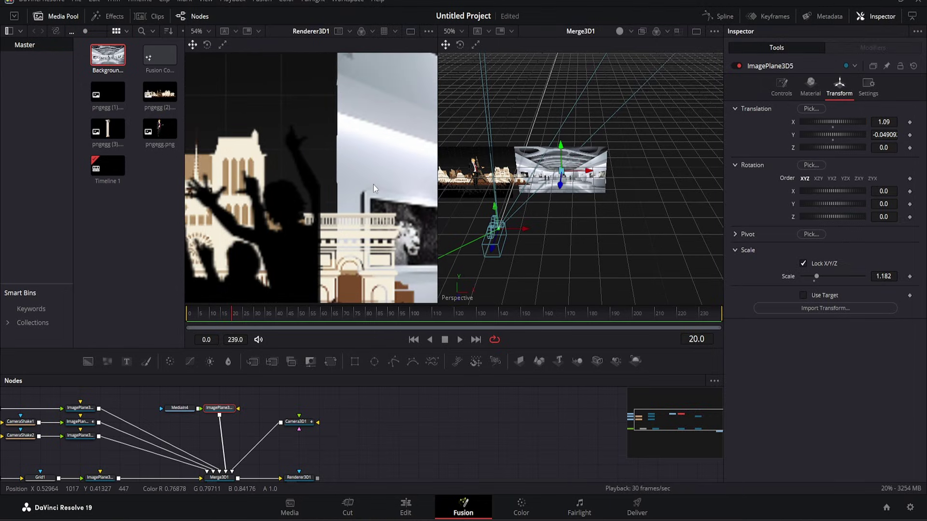
pyautogui.scroll(-2, 356, 180)
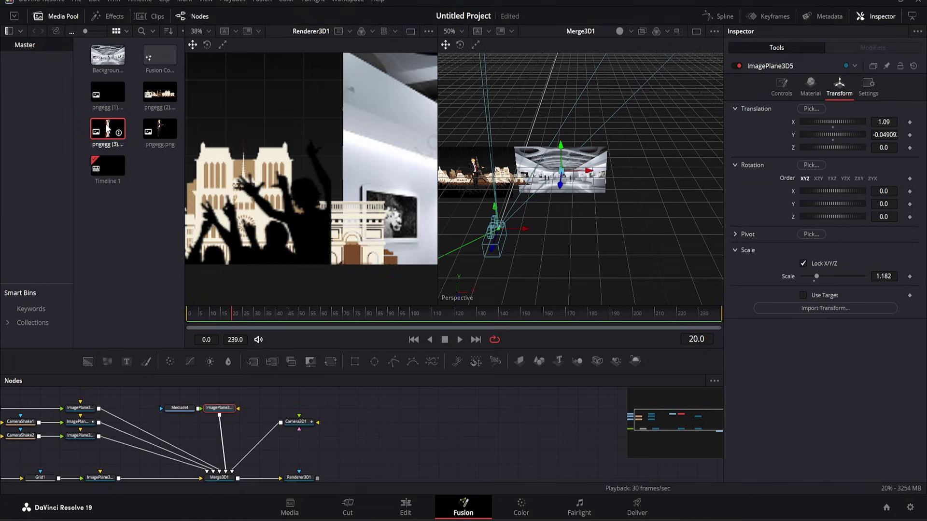
# Bring the pngegg (3) column cutout into the node graph beside Merge3D1 and Renderer3D1.
pyautogui.press('1')
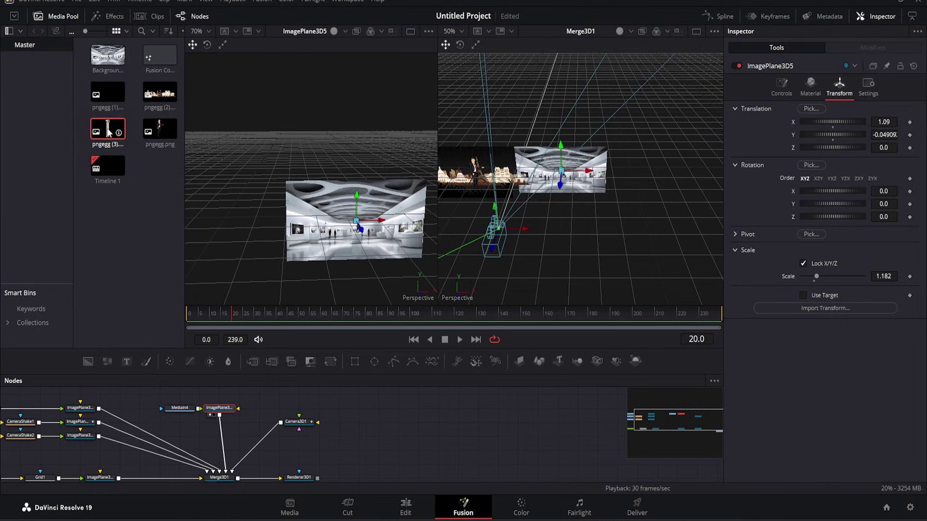
pyautogui.moveTo(109, 131); pyautogui.dragTo(266, 404)
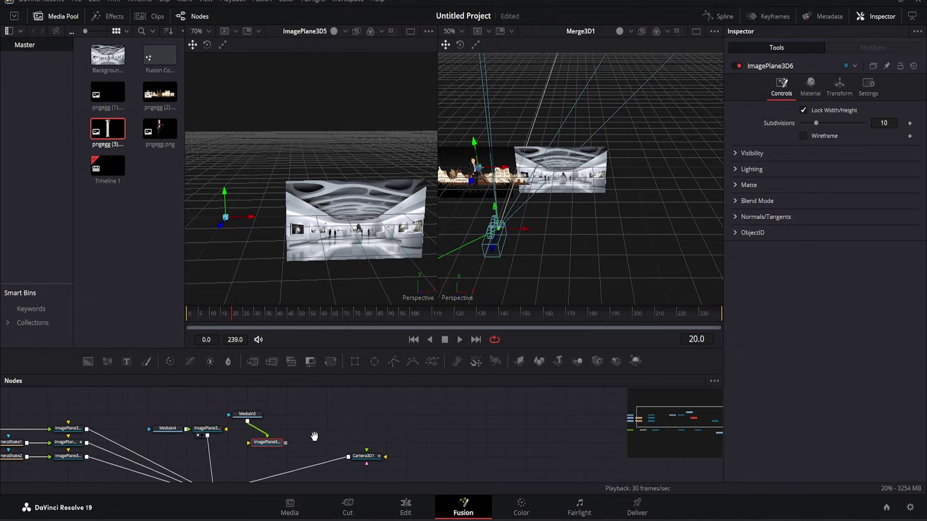
pyautogui.moveTo(314, 437); pyautogui.dragTo(247, 445)
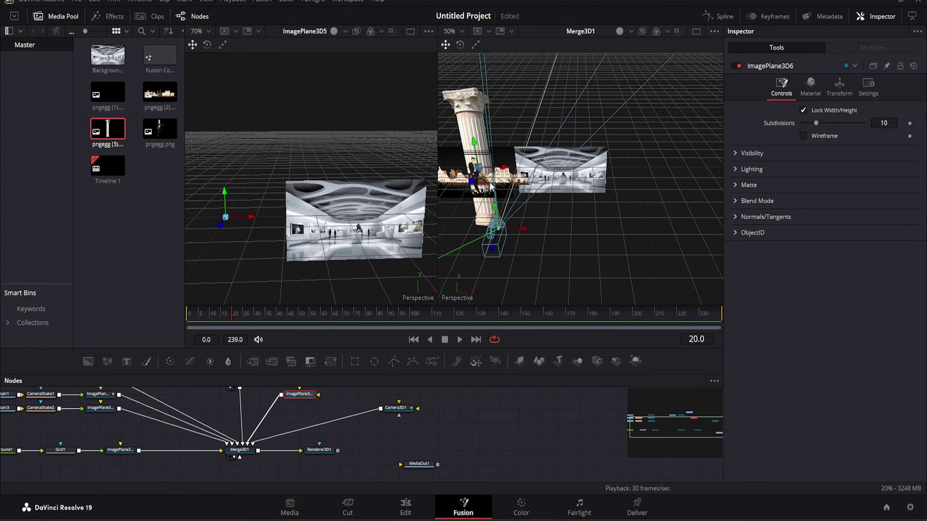
# Place the column plane at scale 0.258, X 0.508, Z 0.123, then rewind to frame 0.
pyautogui.moveTo(494, 169); pyautogui.dragTo(535, 169)
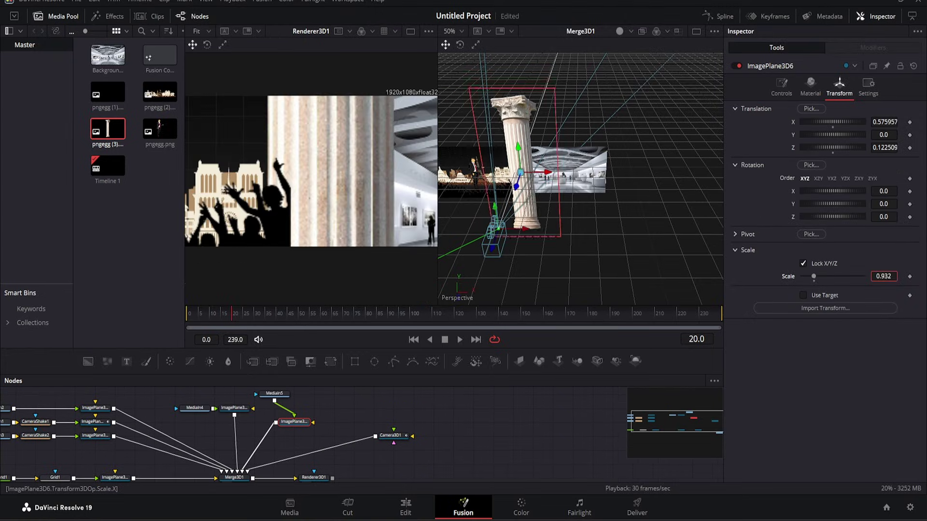
pyautogui.moveTo(884, 277); pyautogui.dragTo(869, 276)
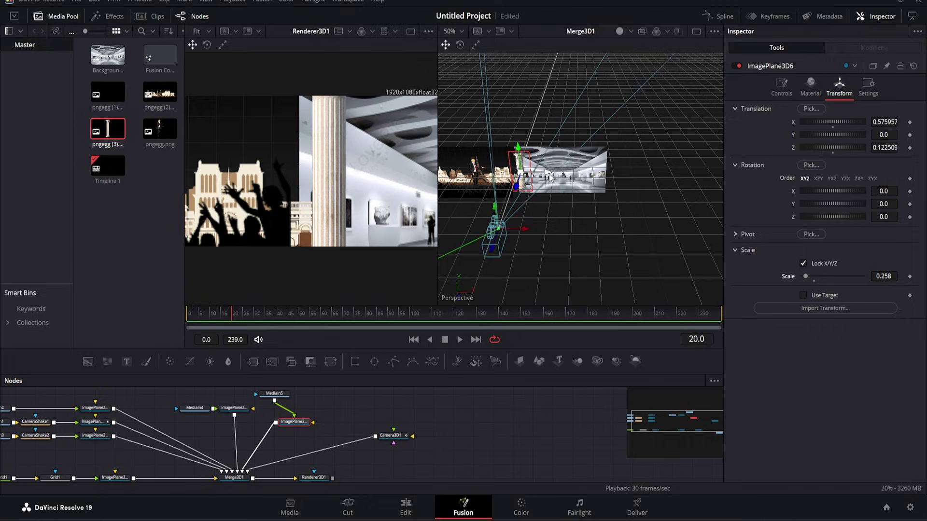
pyautogui.moveTo(551, 177); pyautogui.dragTo(543, 177)
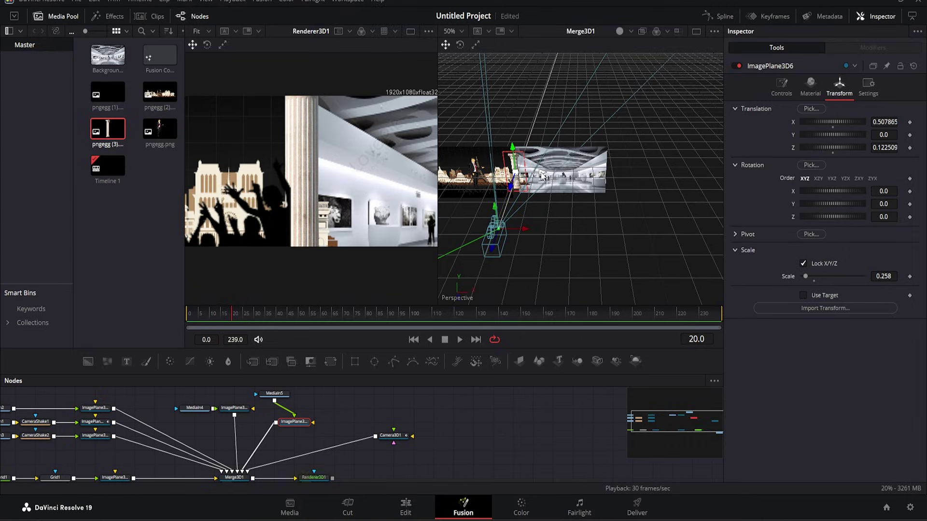
pyautogui.moveTo(339, 407); pyautogui.dragTo(319, 427)
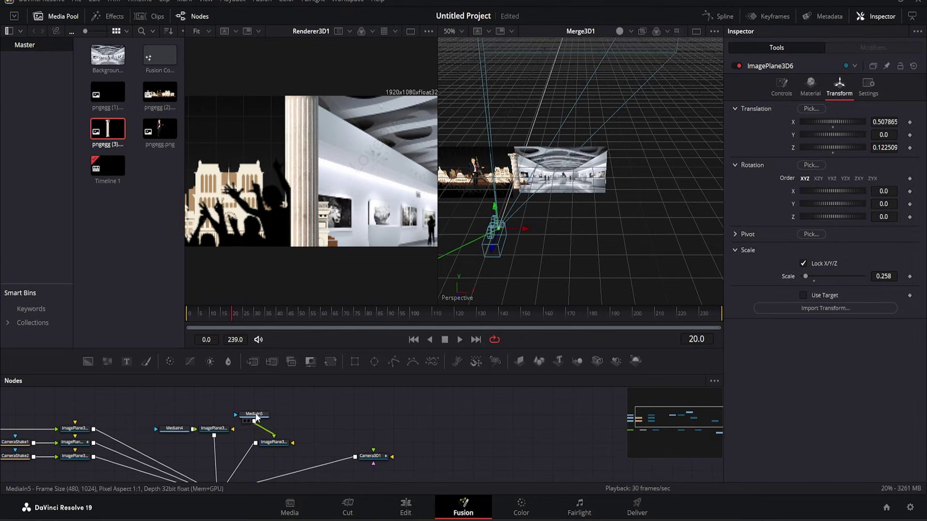
pyautogui.moveTo(300, 312); pyautogui.dragTo(232, 315)
# Play back the Camera3D1 move from cityscape to gallery, replaying from the start and stopping near frame 30.
pyautogui.press('space')
pyautogui.scroll(-2, 289, 411)
pyautogui.click(392, 436)
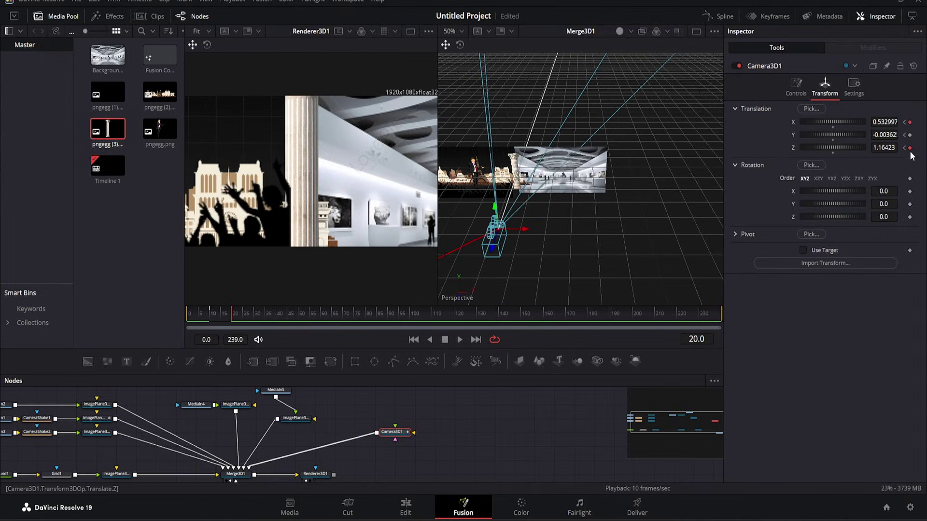
pyautogui.press('space')
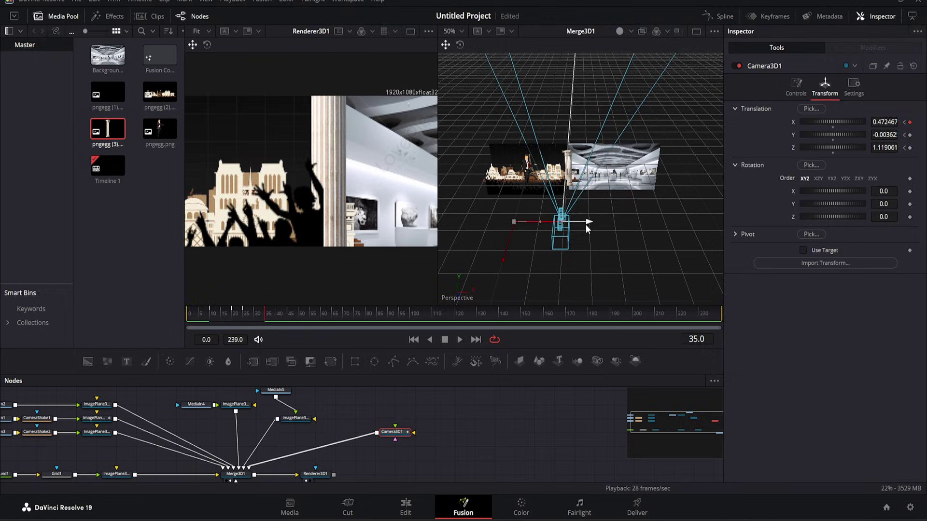
pyautogui.click(236, 315)
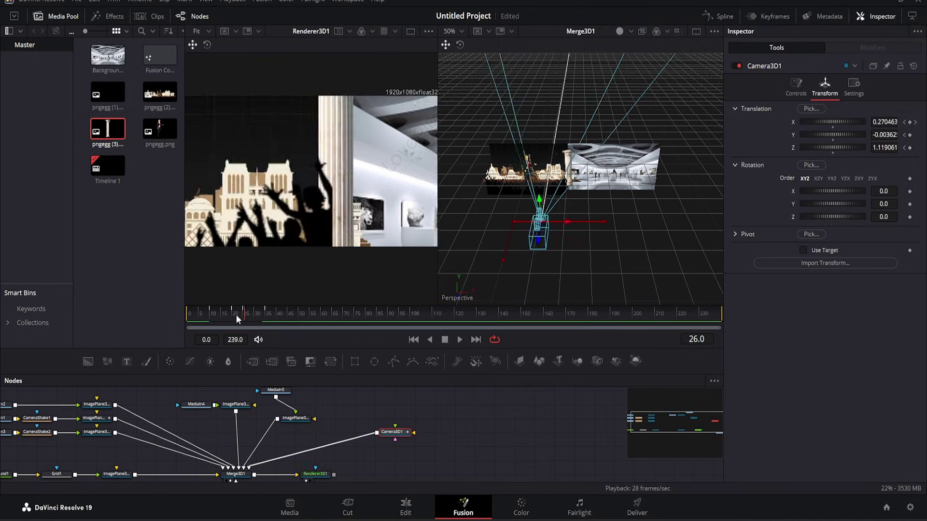
pyautogui.moveTo(236, 315); pyautogui.dragTo(146, 318)
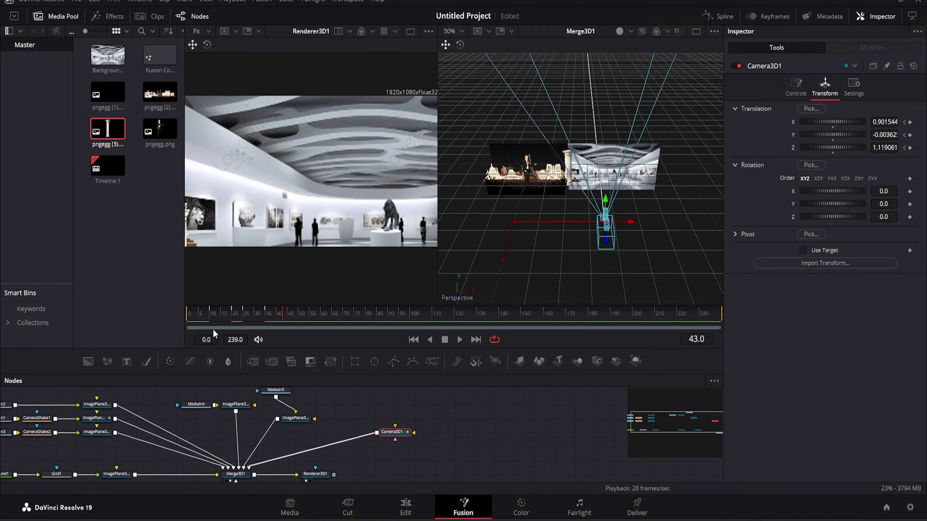
pyautogui.press('Home')
pyautogui.press('space')
pyautogui.moveTo(261, 325)
pyautogui.mouseDown()
pyautogui.moveTo(241, 317)
pyautogui.moveTo(254, 315)
pyautogui.mouseUp()
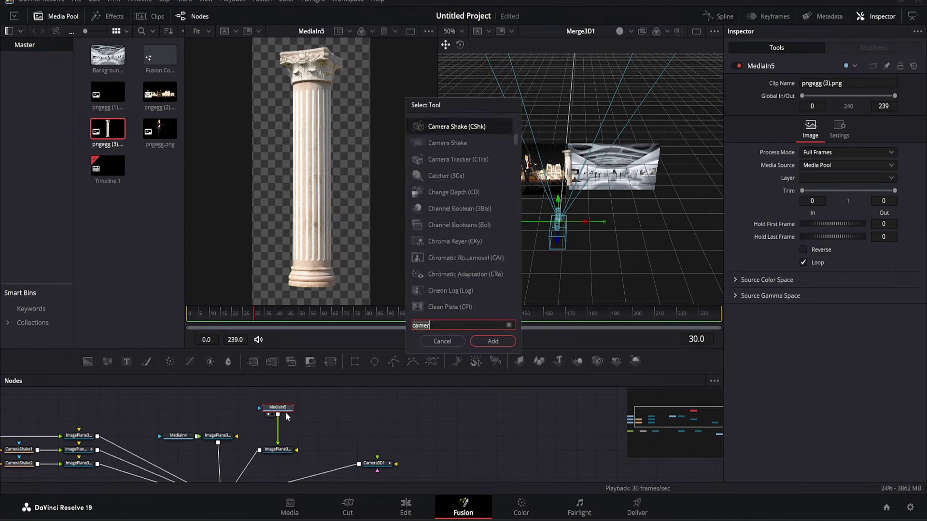
# Insert a Color Corrector node after the column cutout image using the col search.
pyautogui.write('color')
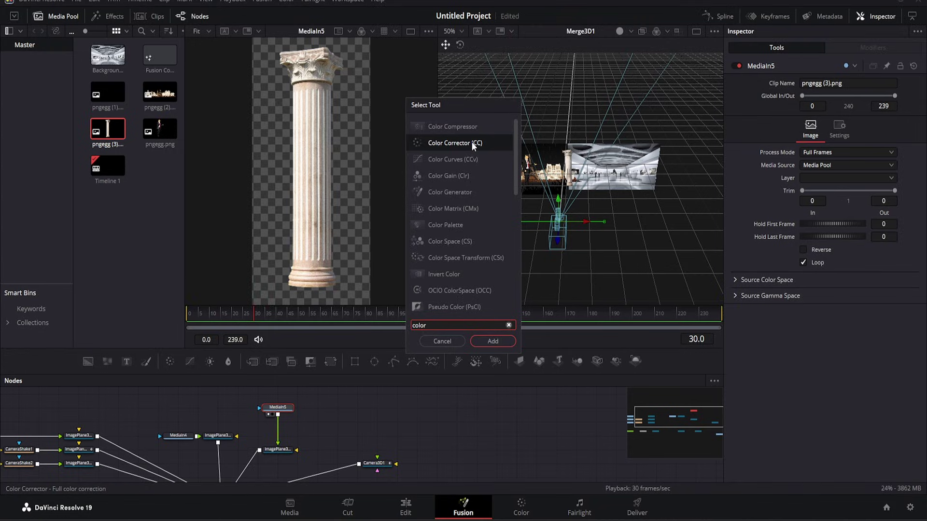
pyautogui.click(471, 141)
pyautogui.click(492, 341)
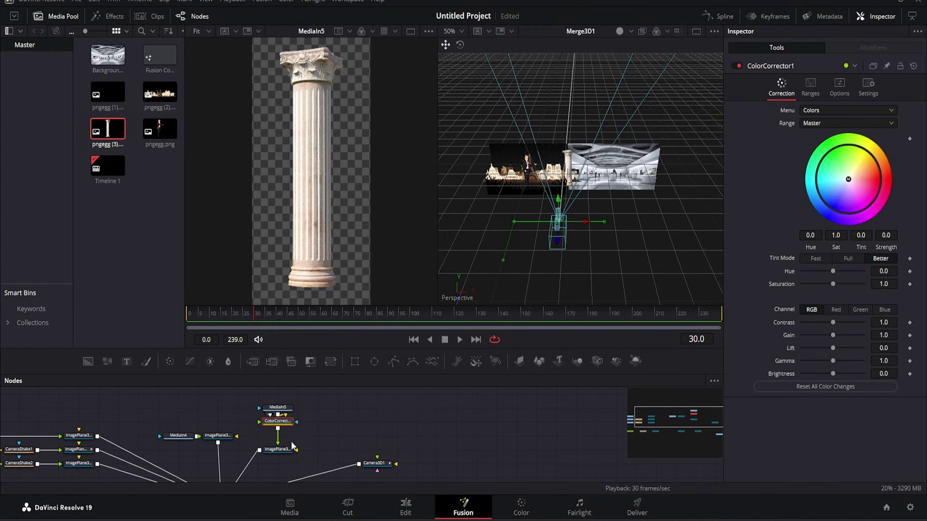
# View ColorCorrector1, shift the column's hue toward blue, and leave contrast at 1.0.
pyautogui.click(287, 452)
pyautogui.click(285, 422)
pyautogui.press('1')
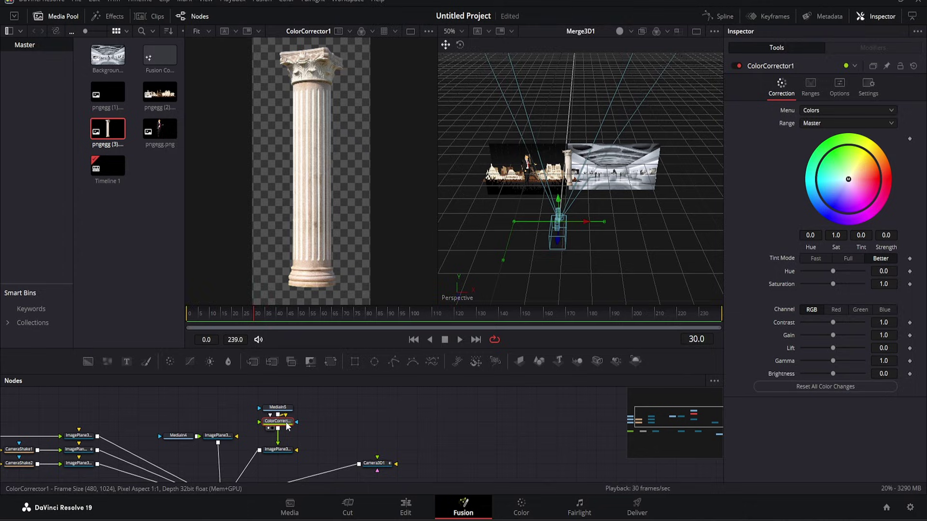
pyautogui.moveTo(832, 272); pyautogui.dragTo(807, 286)
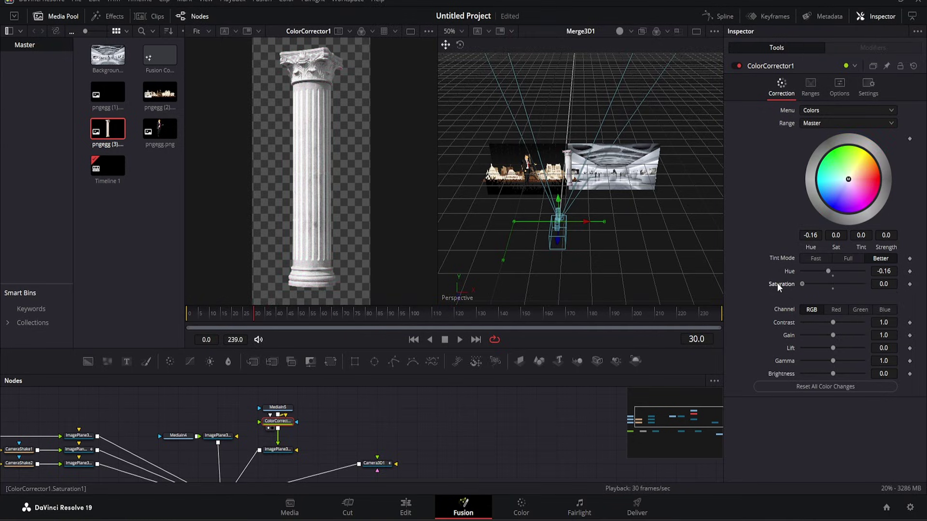
pyautogui.moveTo(834, 322)
pyautogui.mouseDown()
pyautogui.moveTo(820, 322)
pyautogui.moveTo(847, 322)
pyautogui.moveTo(833, 323)
pyautogui.mouseUp()
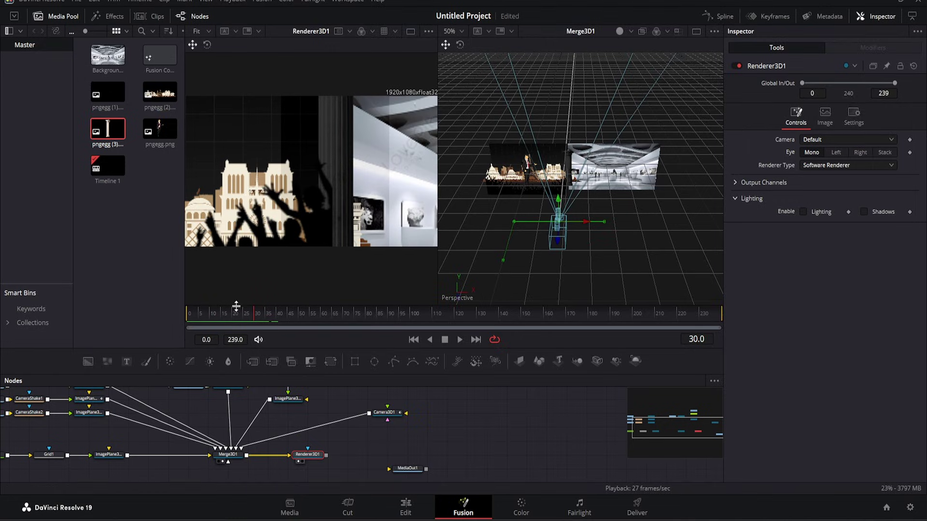
# Scrub the time ruler to preview the camera animation, returning to the Paris skyline around frame 16.
pyautogui.click(326, 313)
pyautogui.click(201, 313)
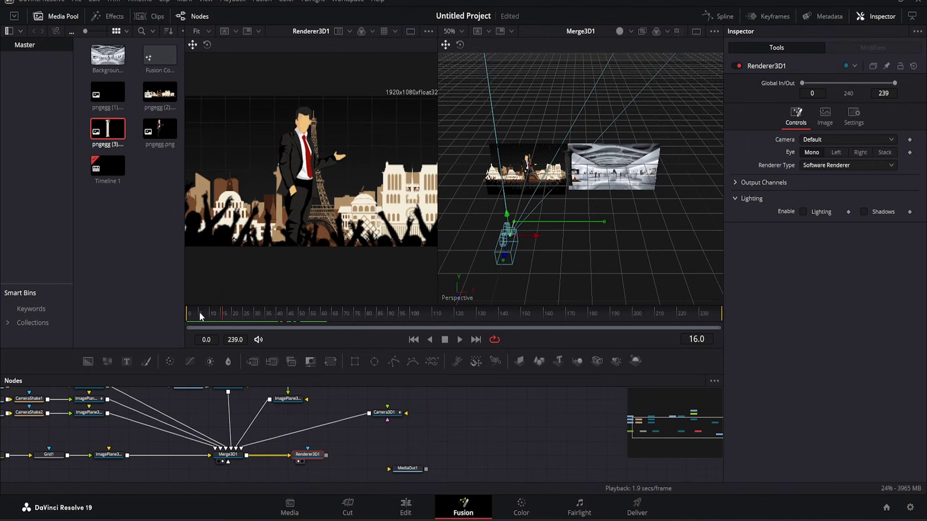
pyautogui.click(237, 317)
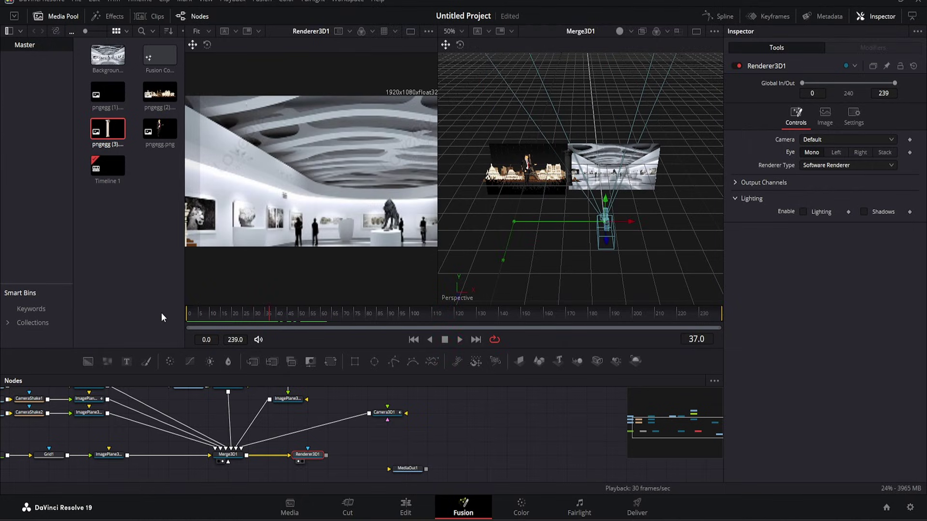
pyautogui.click(223, 316)
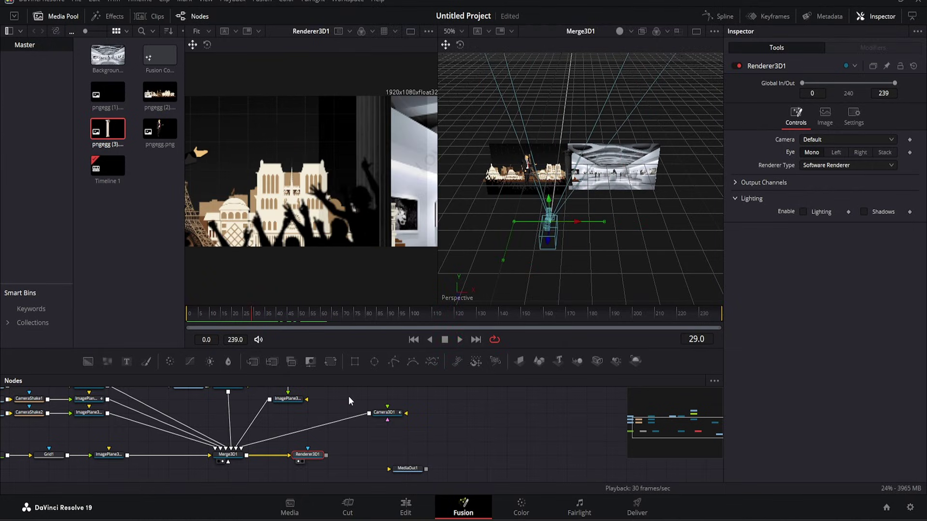
# Move the MediaOut1 node up and to the right in the node graph.
pyautogui.hscroll(5, 348, 395)
pyautogui.moveTo(291, 458); pyautogui.dragTo(429, 430)
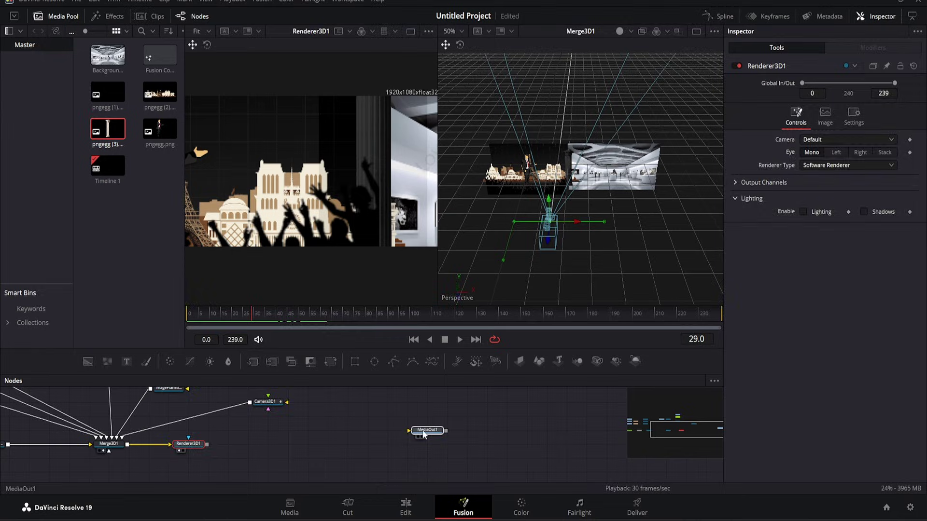
pyautogui.hscroll(-3, 395, 414)
# Add a Text 3D node to the graph via the tool search.
pyautogui.scroll(3, 303, 416)
pyautogui.hotkey('shift', 'space')
pyautogui.write('te')
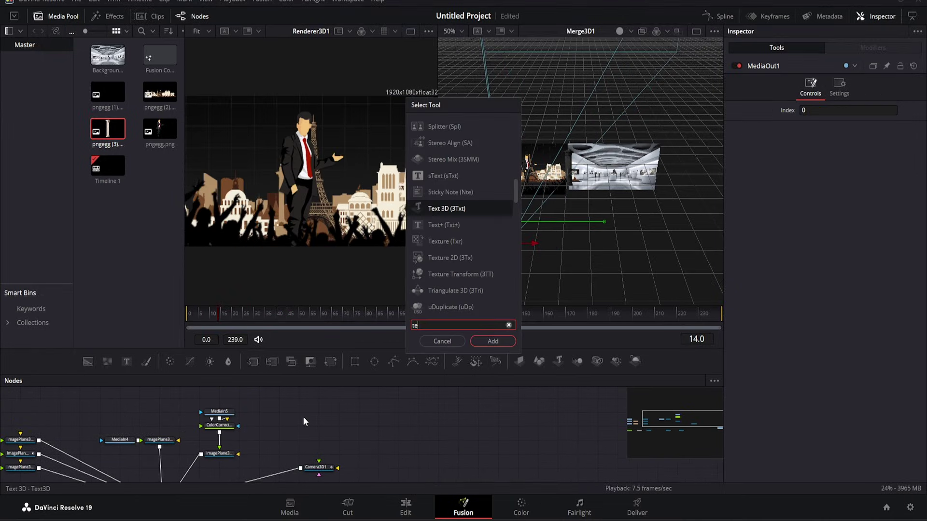
pyautogui.write('xt')
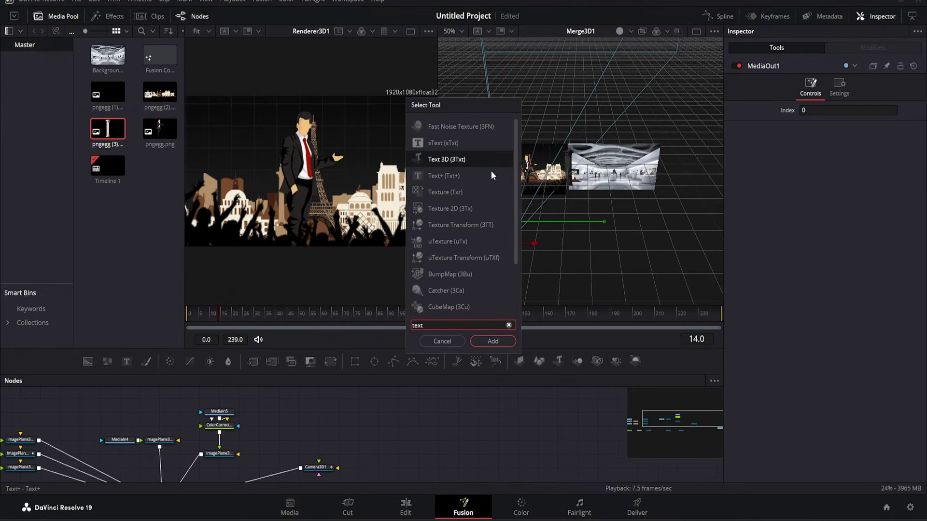
pyautogui.write(' 3D')
pyautogui.click(492, 342)
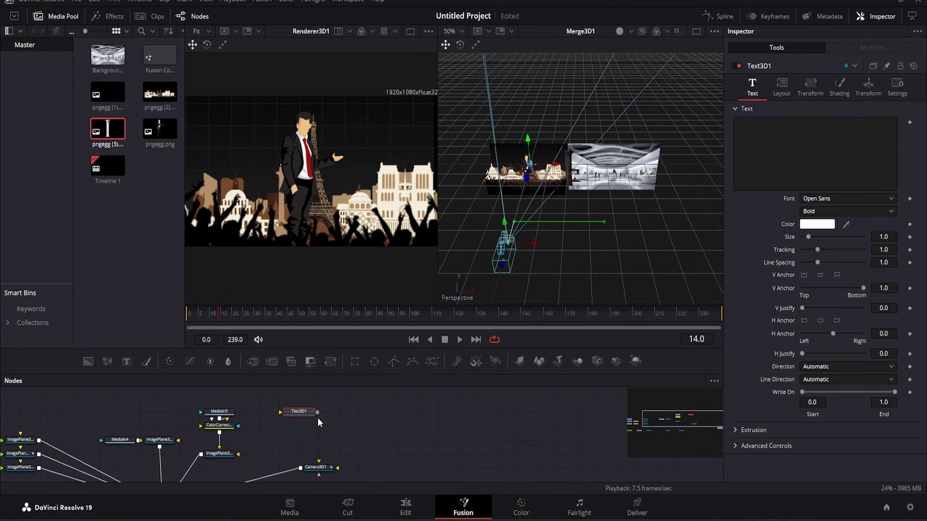
# Add a Text+ node for the title and set its font to Eastman Roman Trial.
pyautogui.hotkey('shift', 'space')
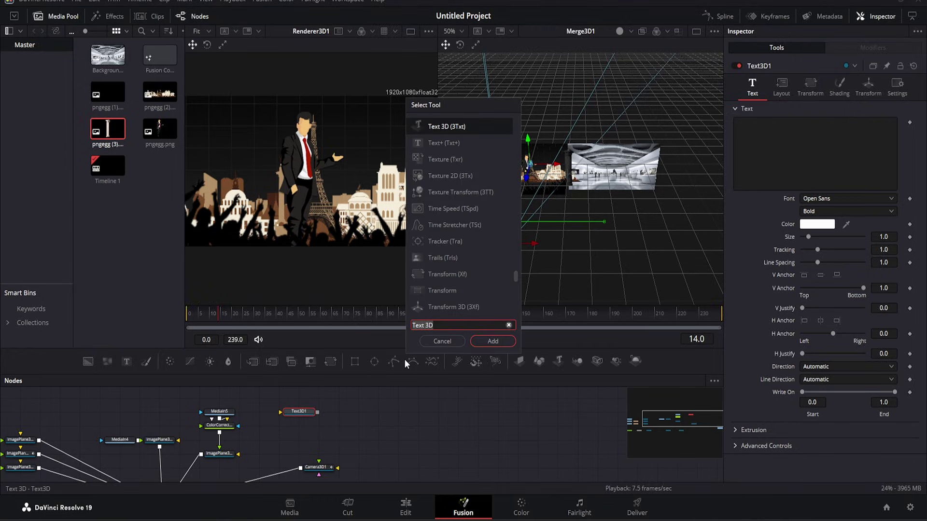
pyautogui.write('text')
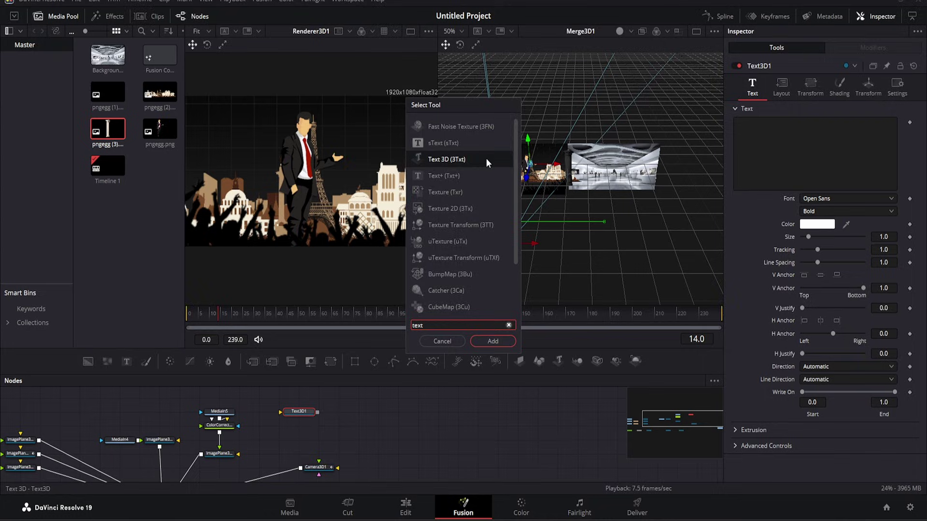
pyautogui.write('+')
pyautogui.click(502, 344)
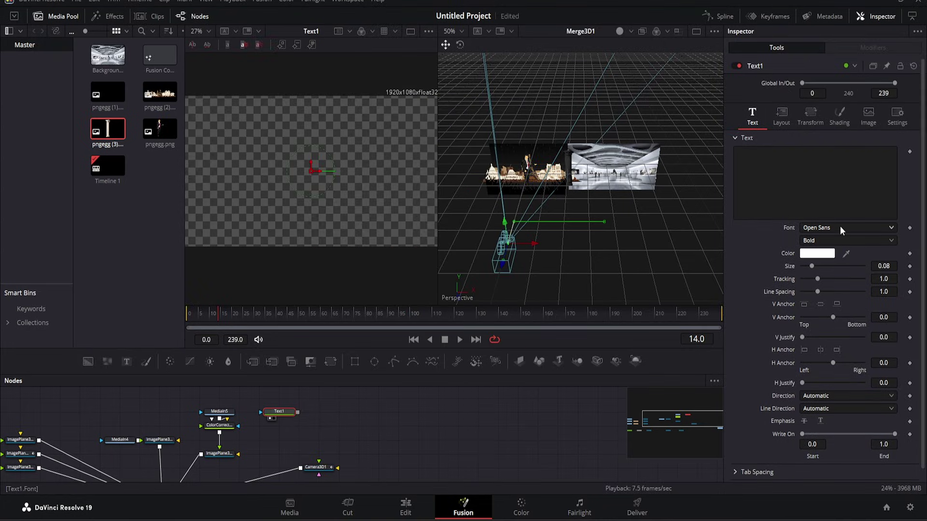
pyautogui.click(840, 226)
pyautogui.scroll(1, 867, 323)
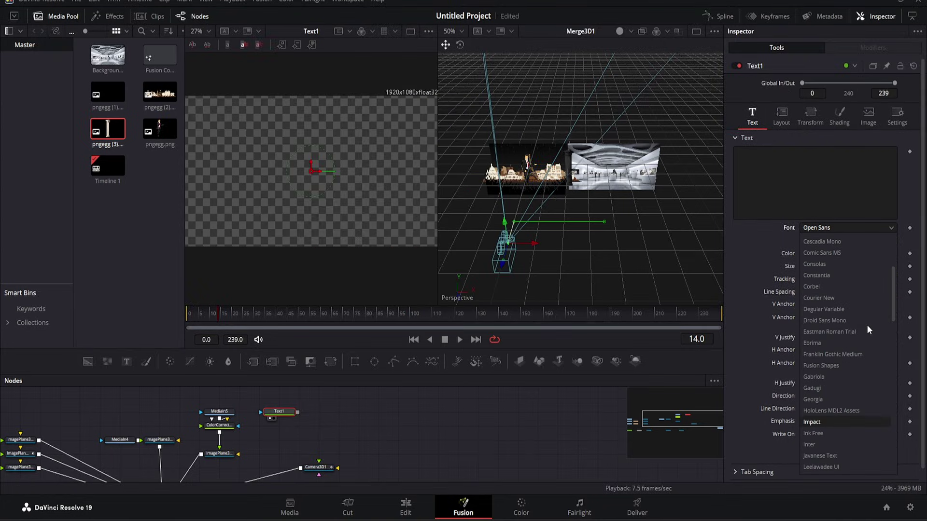
pyautogui.click(842, 331)
# Finish the HELLO text and select the Red Outline shading element.
pyautogui.write('ELLO')
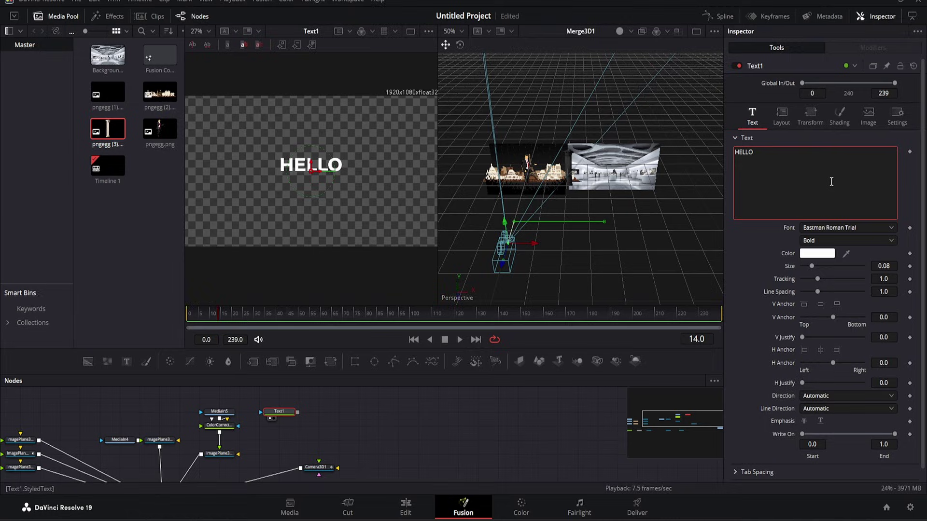
pyautogui.click(845, 116)
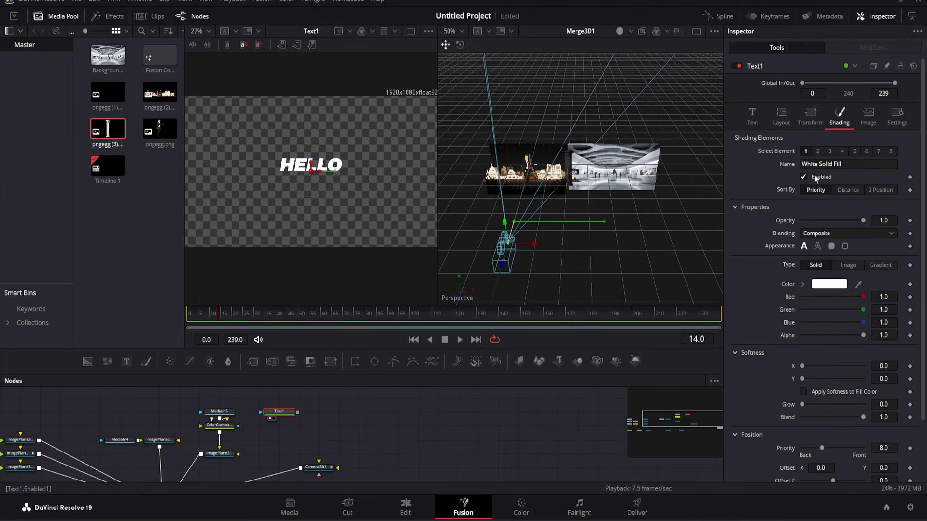
pyautogui.click(817, 152)
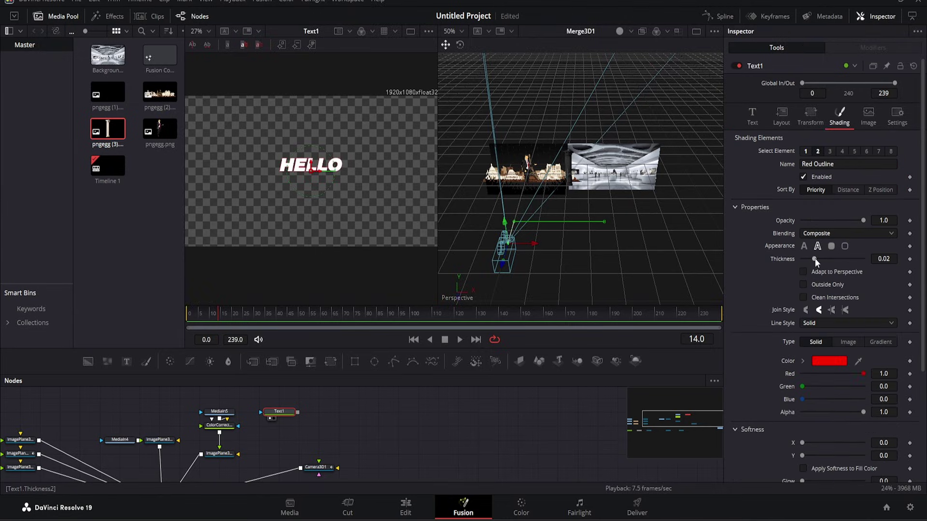
# Colour the outline black and pull the drop shadow close to the letters at distance 0.011.
pyautogui.click(829, 361)
pyautogui.moveTo(576, 167); pyautogui.dragTo(568, 249)
pyautogui.moveTo(533, 182); pyautogui.dragTo(547, 225)
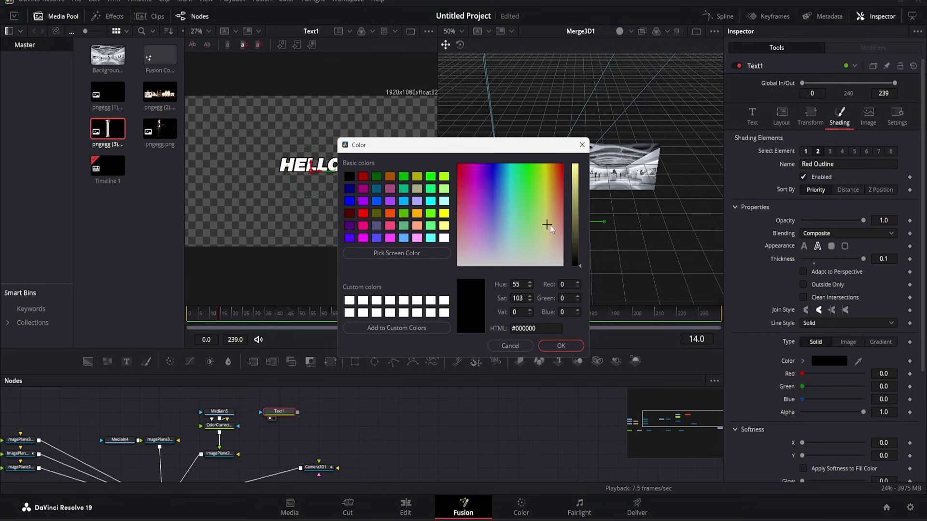
pyautogui.click(563, 345)
pyautogui.scroll(5, 309, 148)
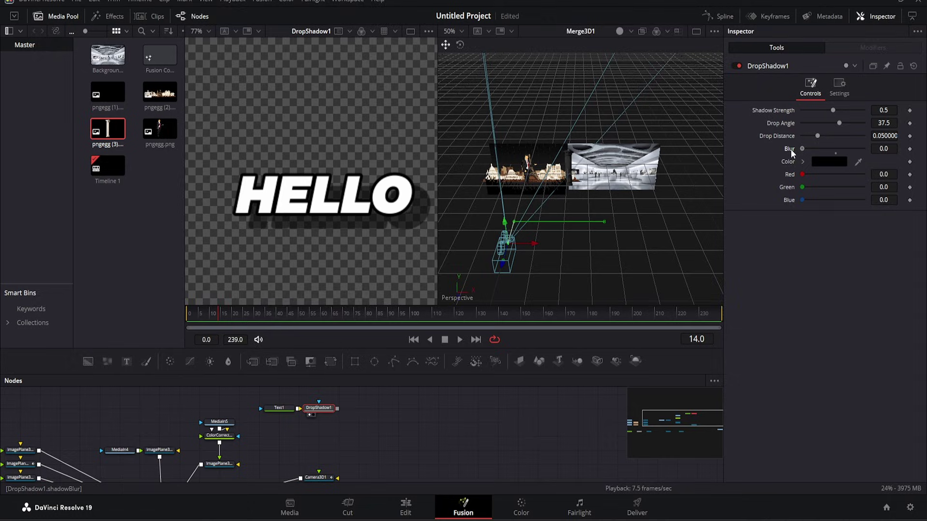
pyautogui.moveTo(819, 135); pyautogui.dragTo(848, 114)
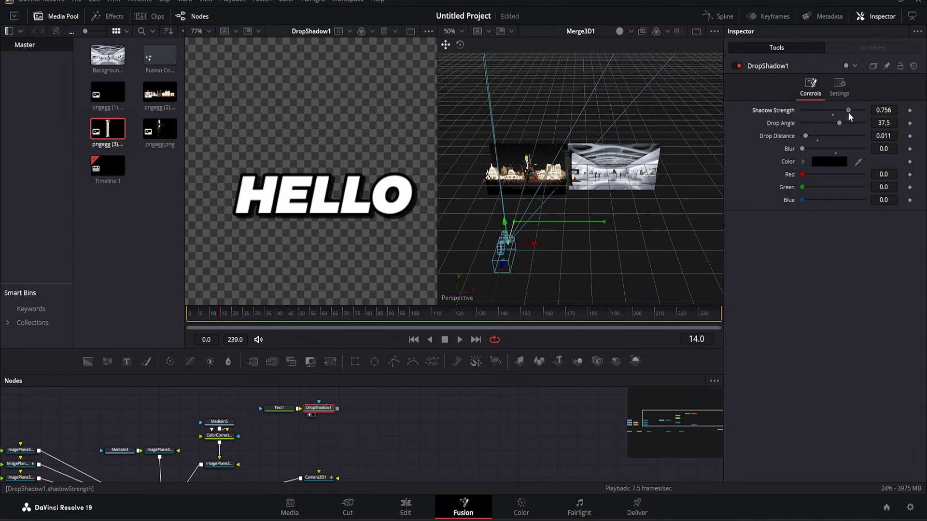
# Add a Glow node after DropShadow1 and show it in the left viewer.
pyautogui.hotkey('shift', 'space')
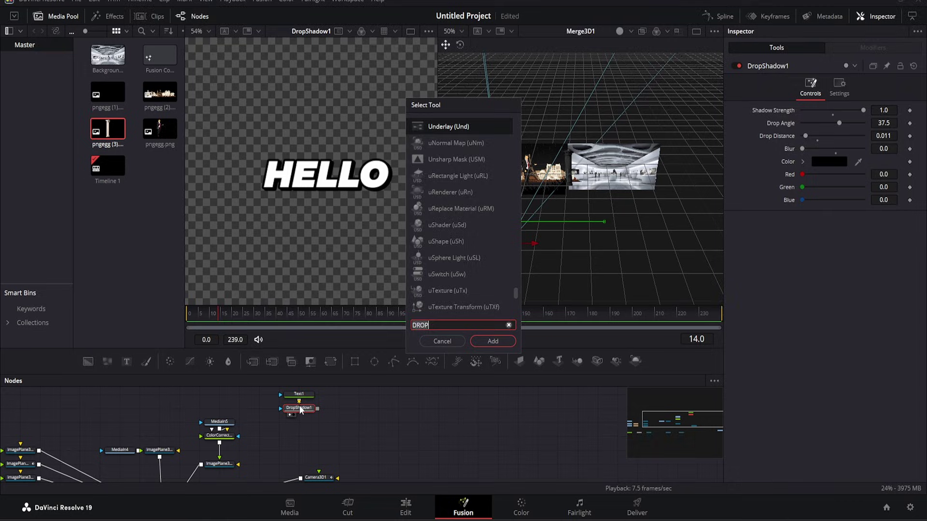
pyautogui.write('GLOW')
pyautogui.press('Return')
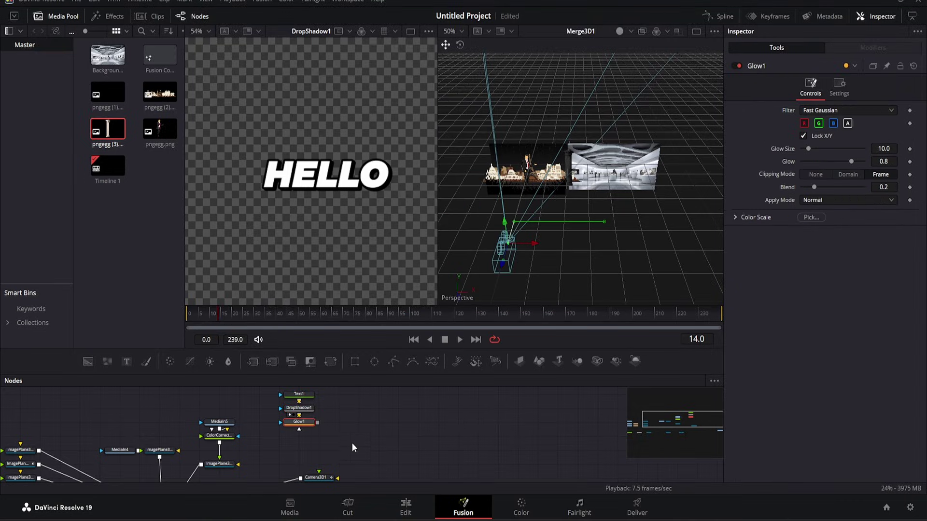
pyautogui.press('1')
# Set Glow Size to 31.5 and box-select Text1, DropShadow1 and Glow1 together.
pyautogui.moveTo(812, 148); pyautogui.dragTo(823, 150)
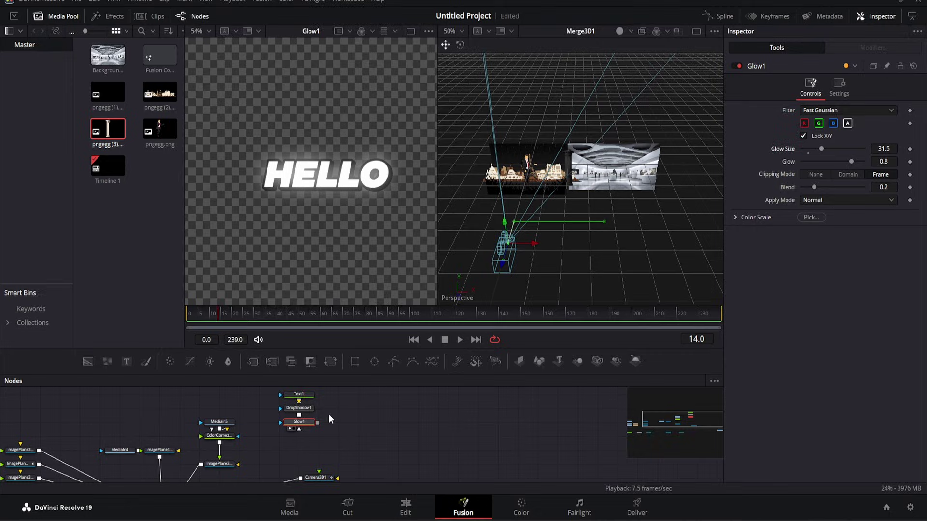
pyautogui.scroll(-1, 329, 414)
pyautogui.scroll(1, 338, 421)
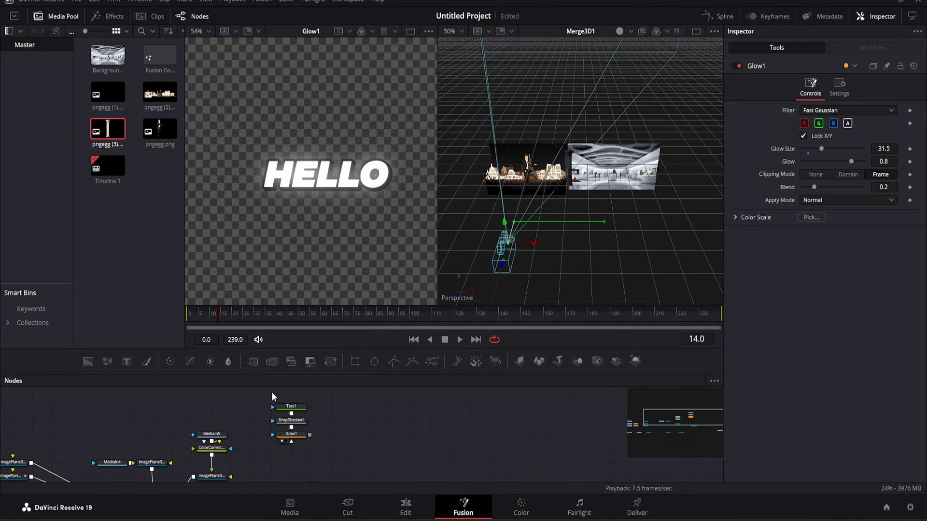
pyautogui.moveTo(344, 464); pyautogui.dragTo(274, 390)
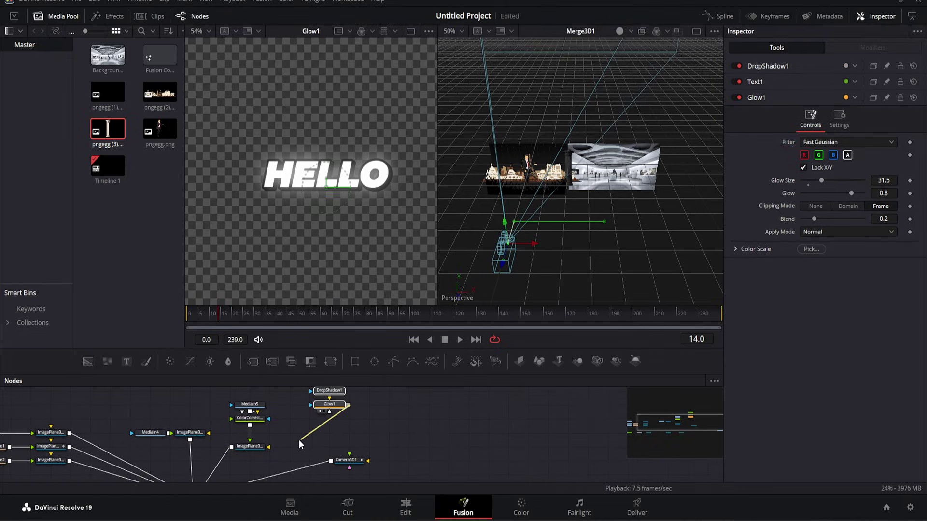
pyautogui.scroll(-3, 299, 439)
pyautogui.scroll(4, 309, 435)
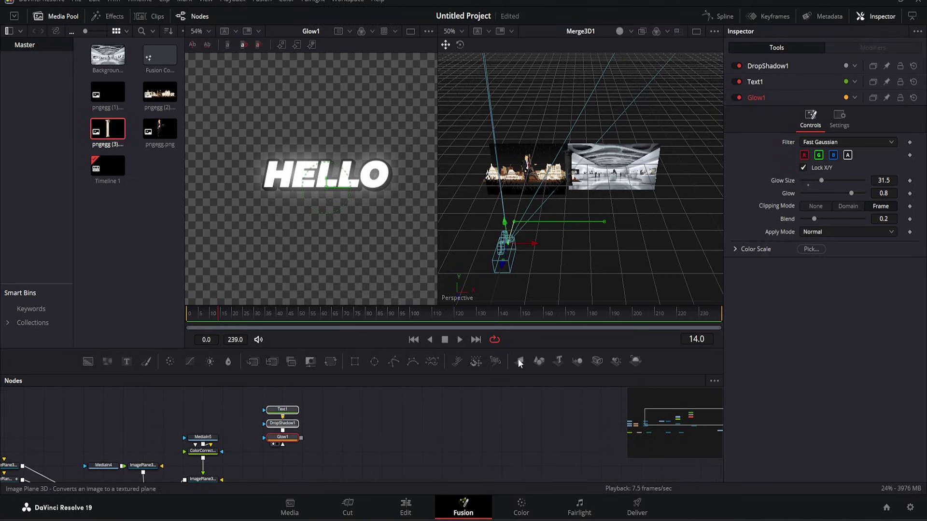
# Connect ImagePlane3D7 into Merge3D1 and view the Renderer3D1 output.
pyautogui.click(526, 169)
pyautogui.moveTo(379, 392); pyautogui.dragTo(221, 478)
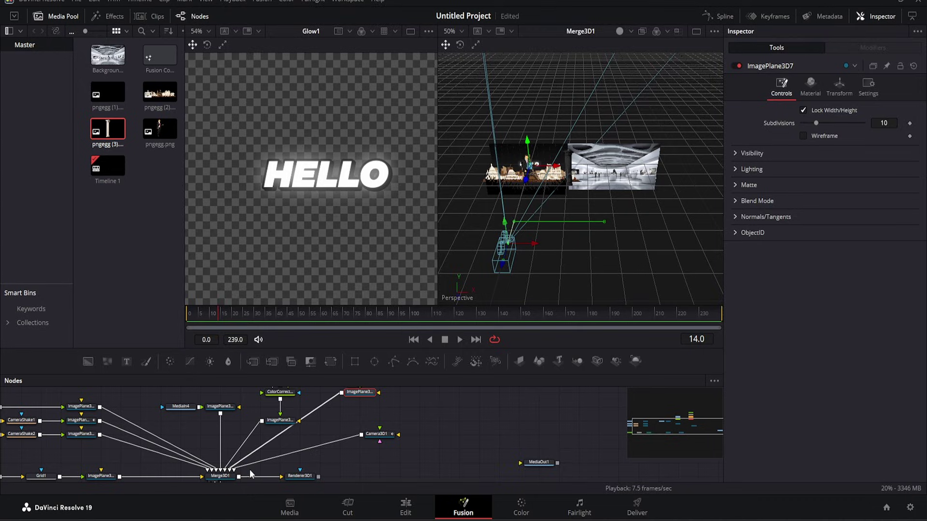
pyautogui.click(291, 476)
pyautogui.press('1')
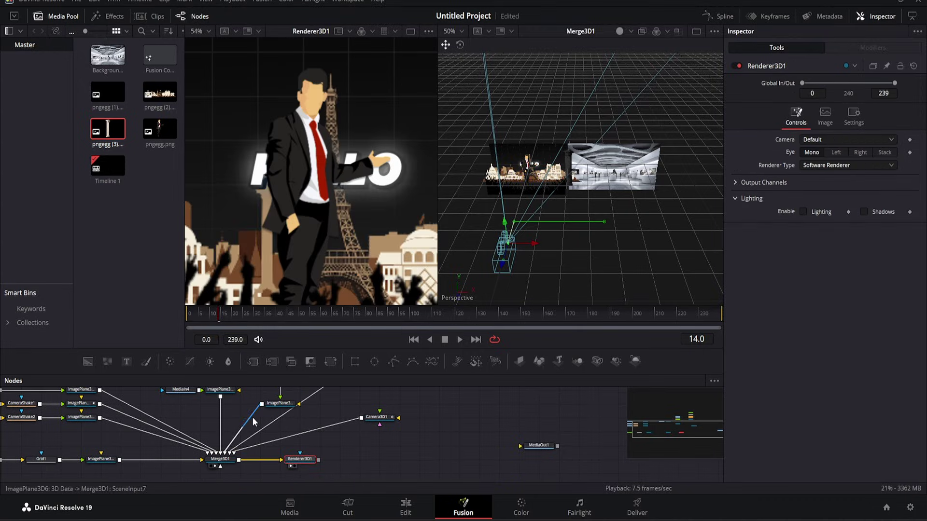
pyautogui.moveTo(253, 417); pyautogui.dragTo(231, 462)
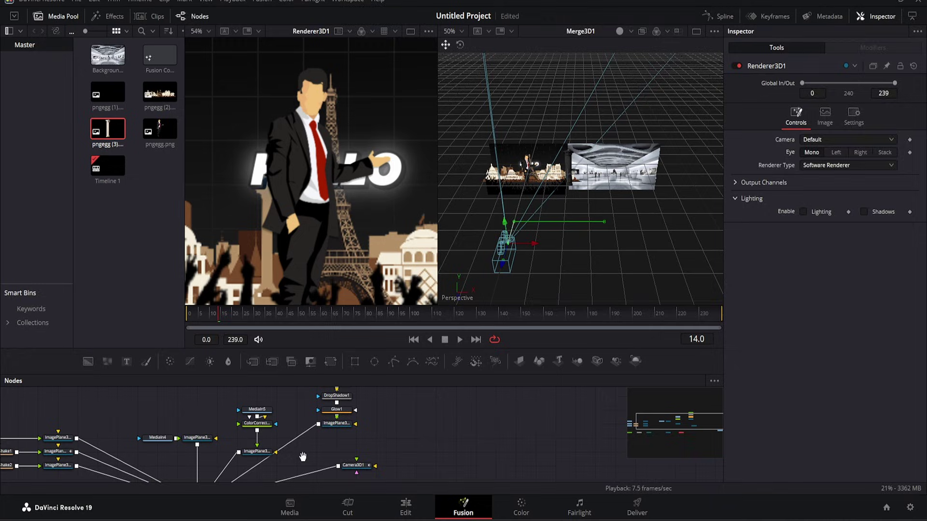
# Move the HELLO title plane right and higher, checking it at frame 0.
pyautogui.click(332, 422)
pyautogui.moveTo(527, 186); pyautogui.dragTo(548, 156)
pyautogui.click(216, 315)
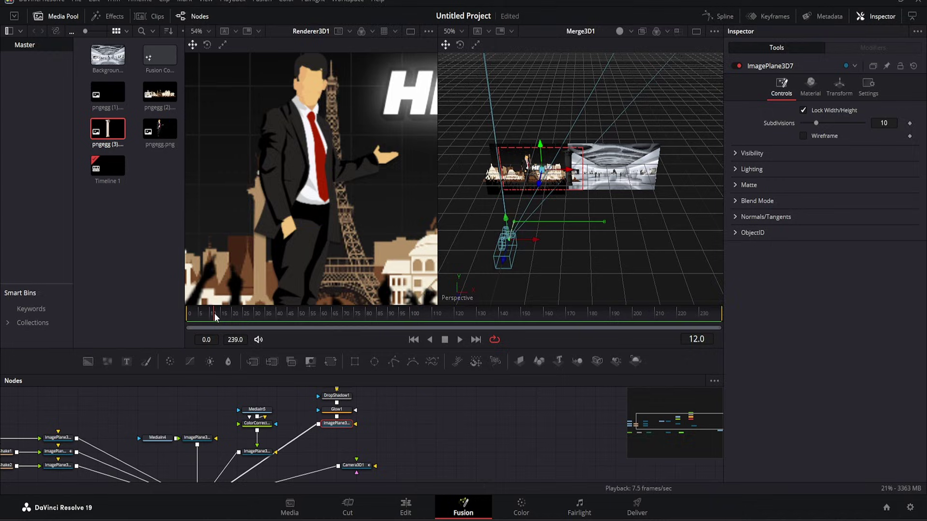
pyautogui.moveTo(216, 316); pyautogui.dragTo(182, 319)
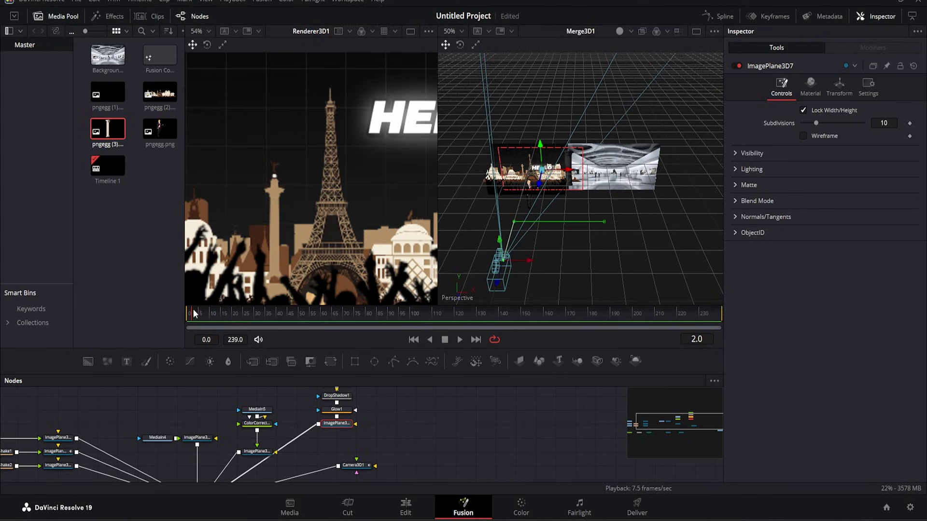
pyautogui.scroll(-5, 318, 246)
pyautogui.scroll(2, 289, 276)
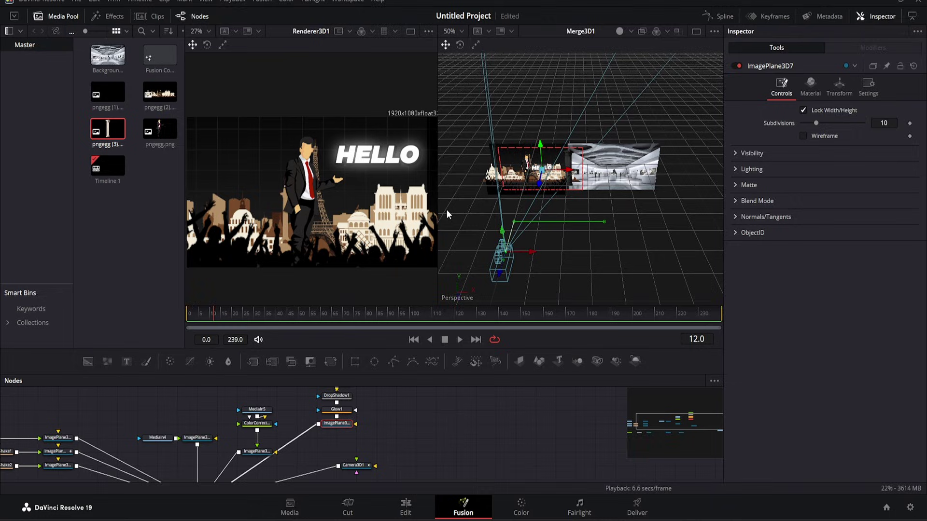
pyautogui.moveTo(536, 179)
pyautogui.mouseDown()
pyautogui.moveTo(534, 196)
pyautogui.moveTo(543, 183)
pyautogui.mouseUp()
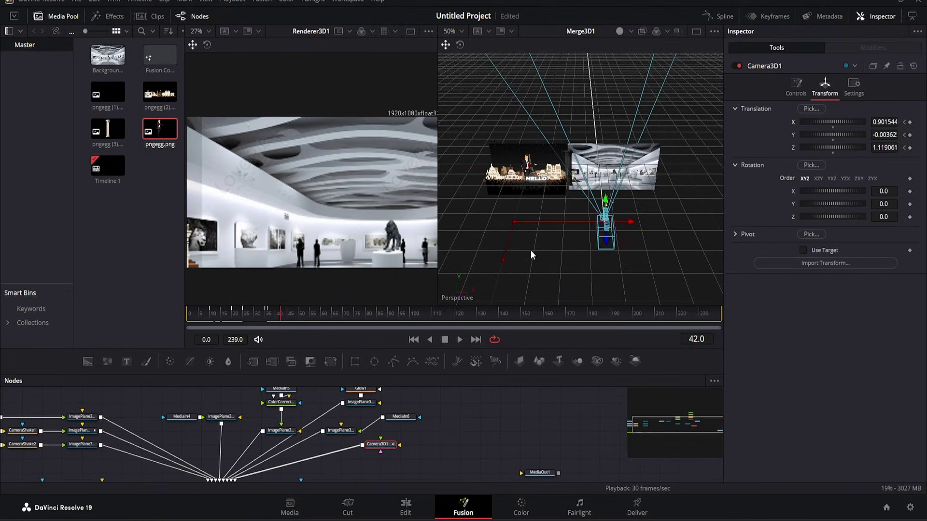
# Keyframe Camera3D1 pushing forward along Z toward the gallery and play back the move.
pyautogui.moveTo(607, 241); pyautogui.dragTo(607, 208)
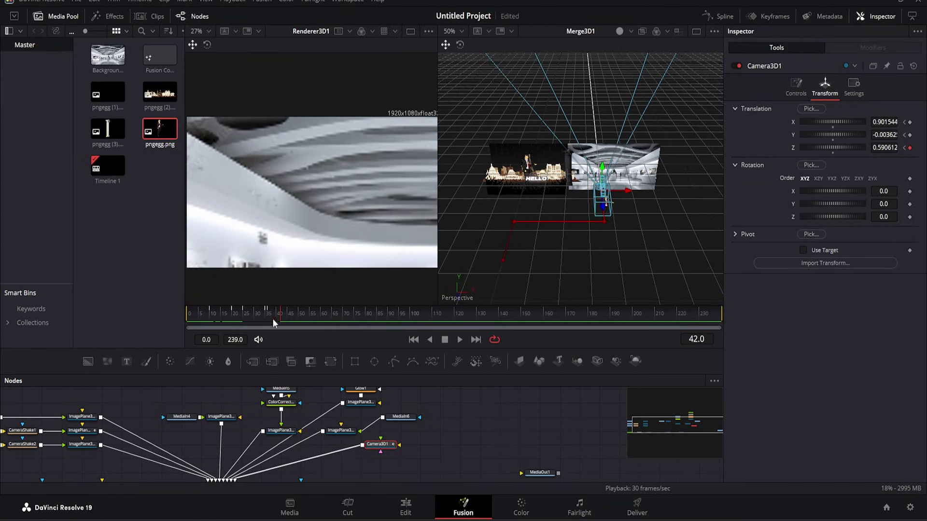
pyautogui.moveTo(273, 319)
pyautogui.mouseDown()
pyautogui.moveTo(225, 315)
pyautogui.moveTo(280, 316)
pyautogui.mouseUp()
pyautogui.press('space')
pyautogui.click(248, 316)
# Select ImagePlane3D8 with the businessman cutout and play the scene to frame 42.
pyautogui.click(341, 431)
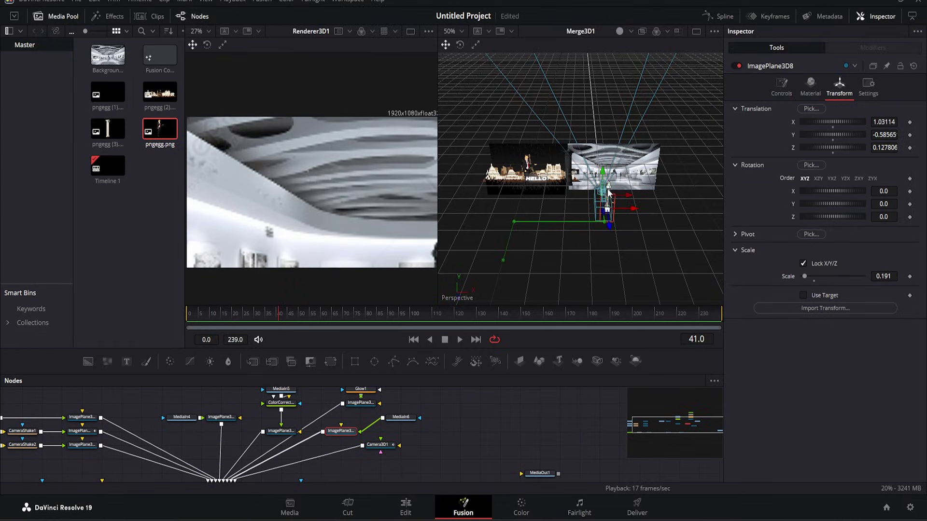
pyautogui.press('space')
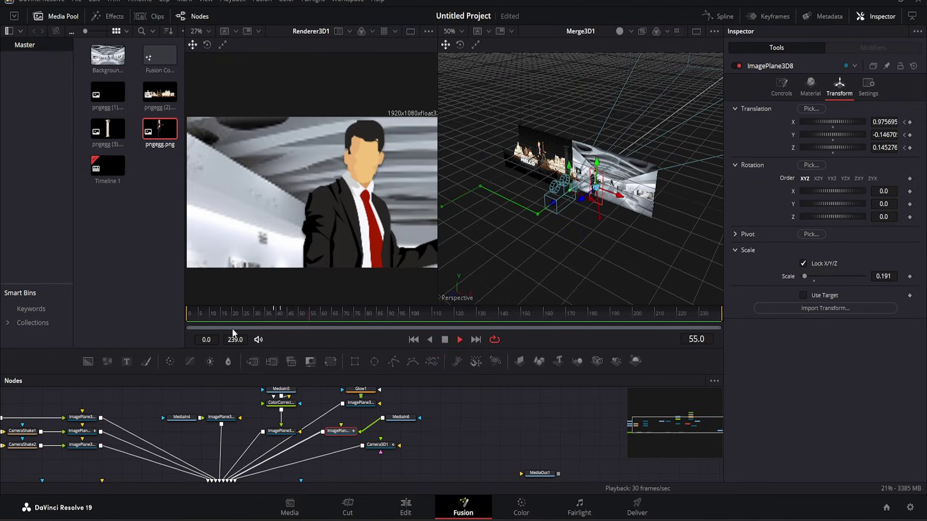
pyautogui.moveTo(300, 311)
pyautogui.mouseDown()
pyautogui.moveTo(273, 317)
pyautogui.moveTo(285, 314)
pyautogui.mouseUp()
# Show the ImagePlane3D3 and ImagePlane3D8 curves in the Spline editor.
pyautogui.click(731, 21)
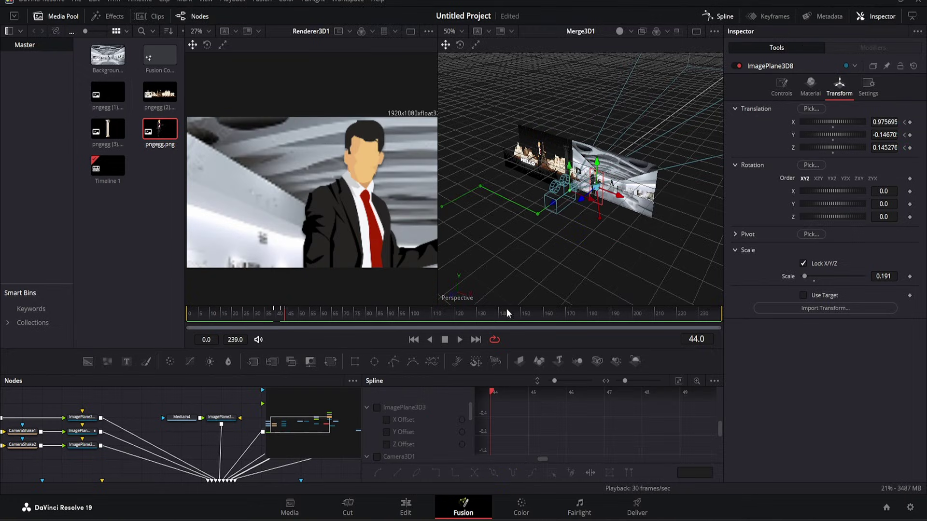
pyautogui.click(377, 408)
pyautogui.scroll(-2, 382, 444)
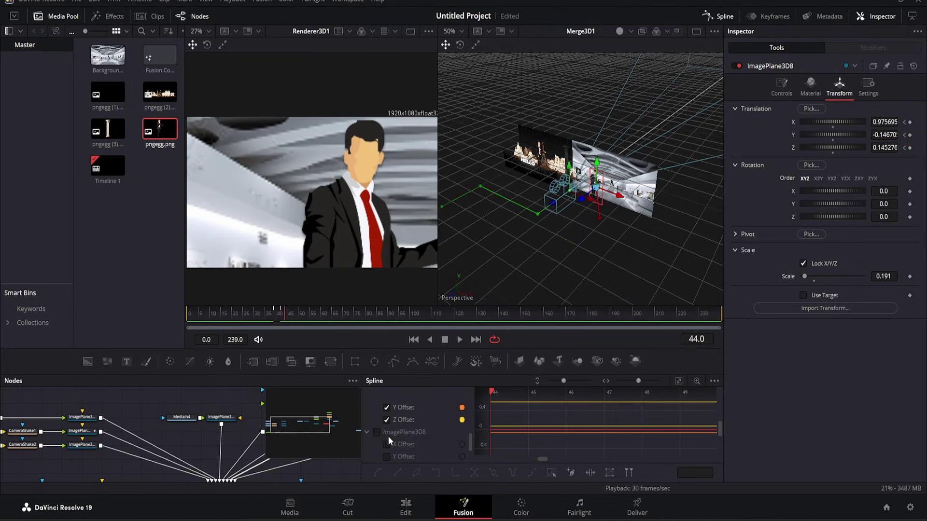
pyautogui.click(377, 432)
pyautogui.scroll(2, 386, 435)
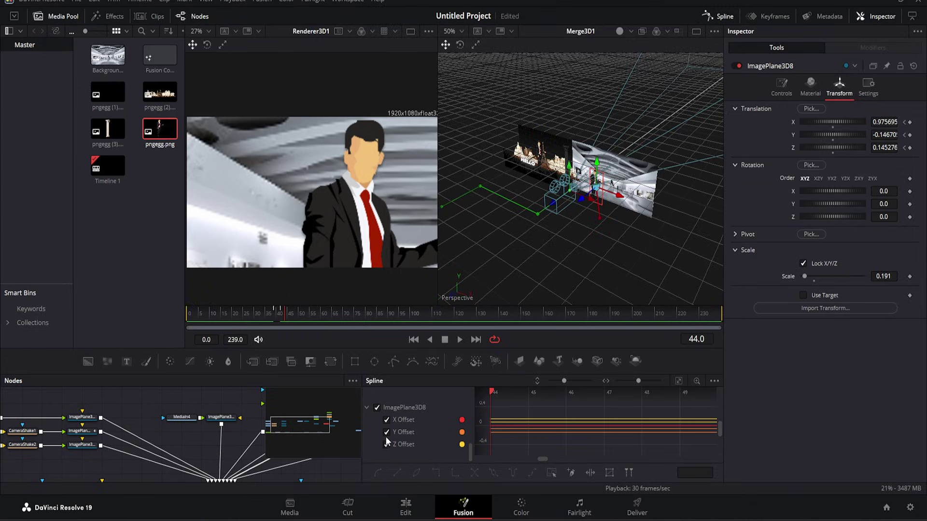
# Fit the curves to view, smooth their keyframes, and scrub to check the transitions.
pyautogui.click(679, 381)
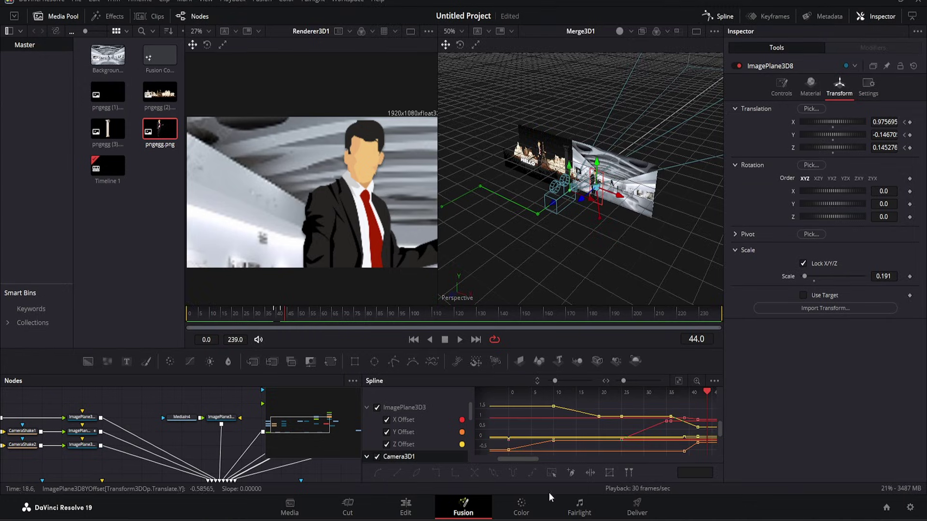
pyautogui.rightClick(574, 431)
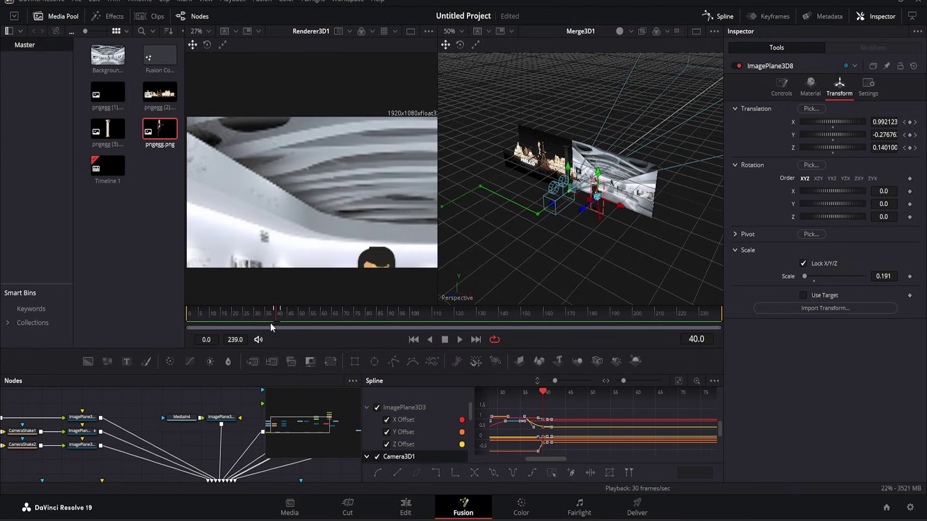
pyautogui.moveTo(271, 323); pyautogui.dragTo(164, 326)
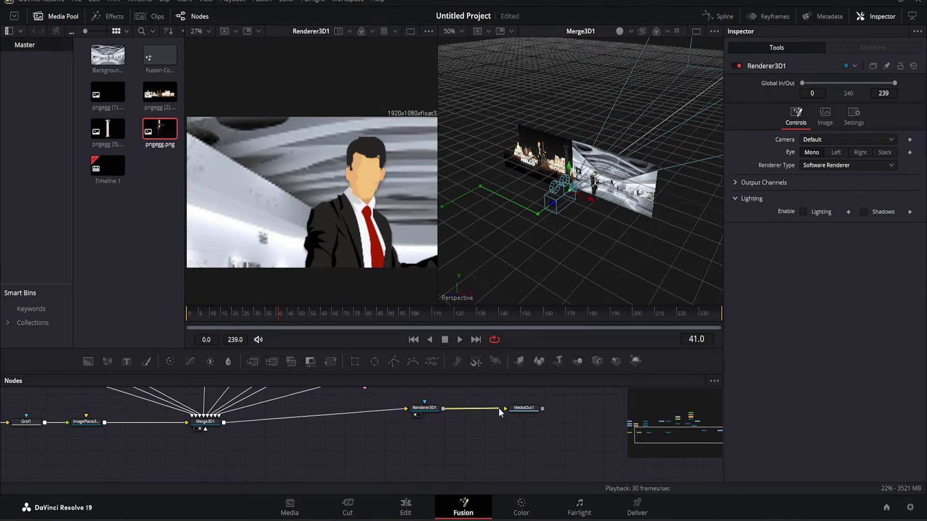
# Show MediaOut1 in the viewer and return to the Edit page.
pyautogui.click(523, 409)
pyautogui.press('1')
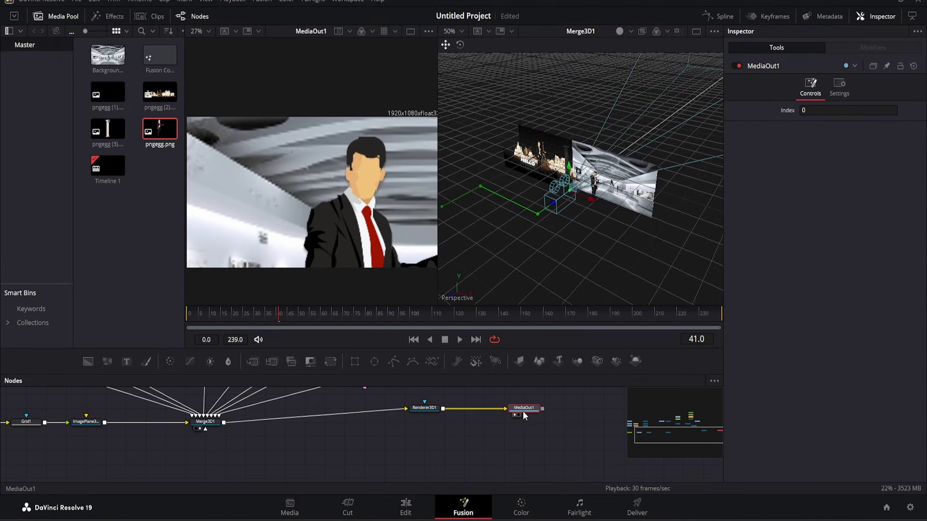
pyautogui.click(406, 507)
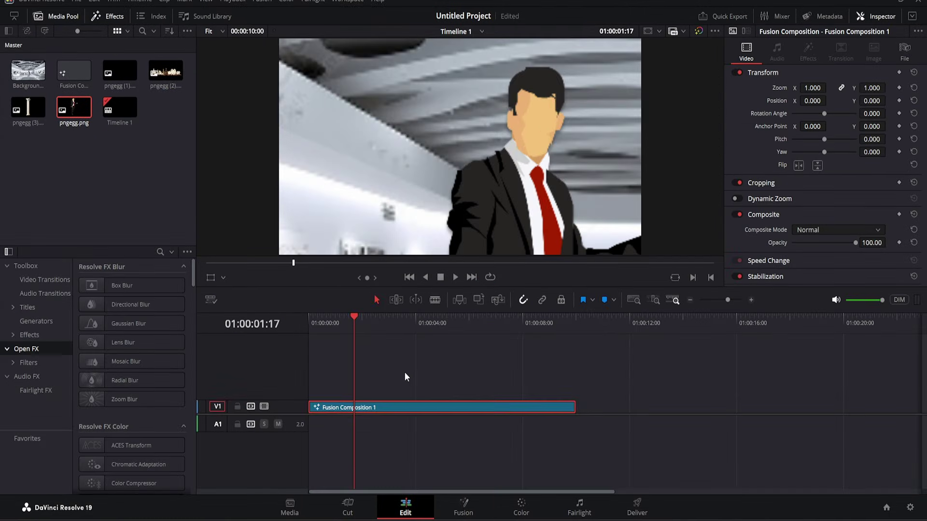
# Rewind Timeline 1 to the start and play Fusion Composition 1 in short test runs.
pyautogui.moveTo(355, 317); pyautogui.dragTo(311, 319)
pyautogui.press('space')
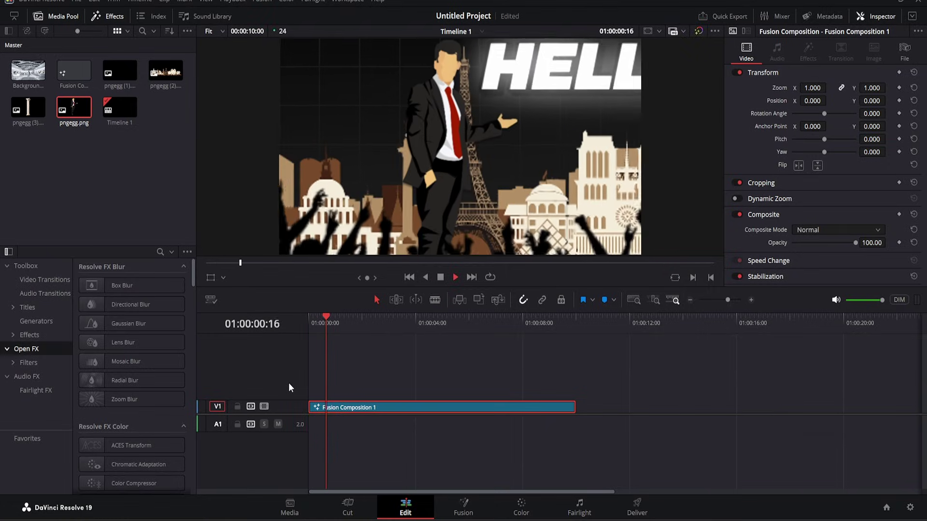
pyautogui.press('space')
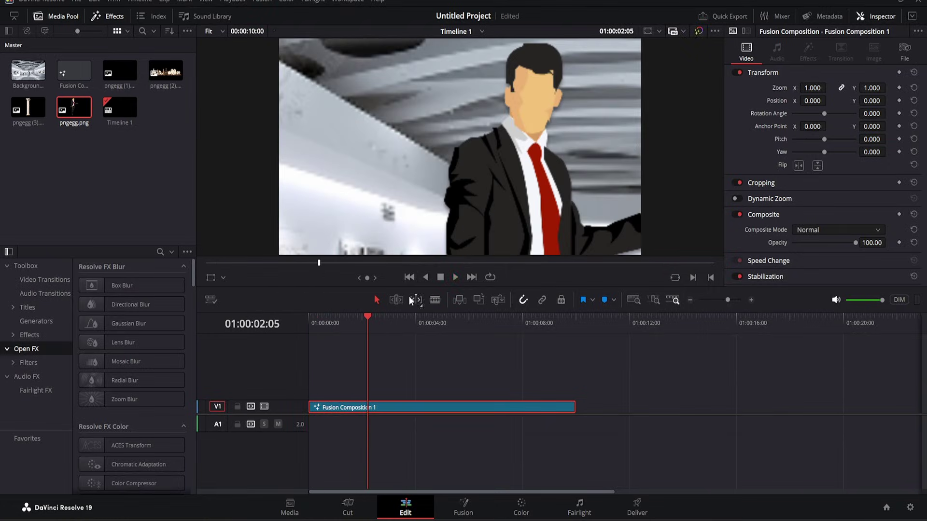
pyautogui.click(369, 316)
pyautogui.moveTo(368, 317); pyautogui.dragTo(267, 336)
pyautogui.press('space')
pyautogui.press('space')
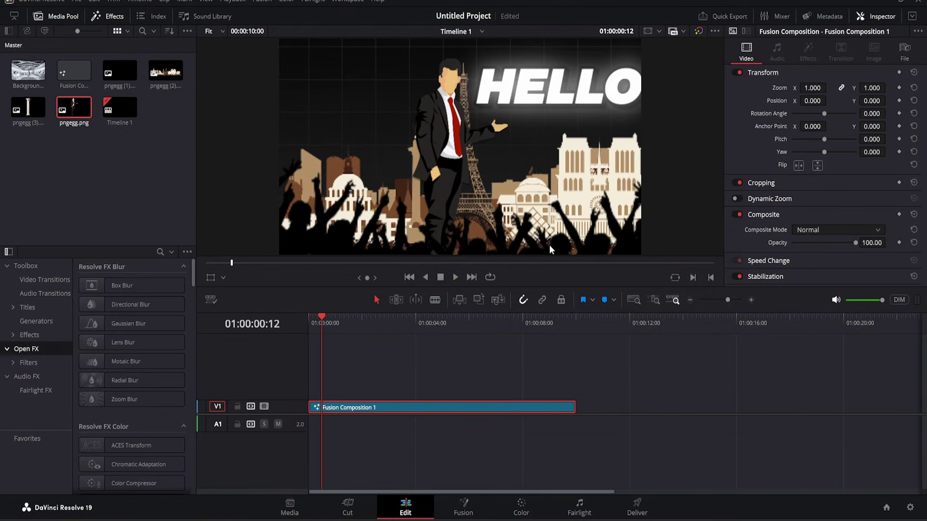
pyautogui.press('space')
pyautogui.press('space')
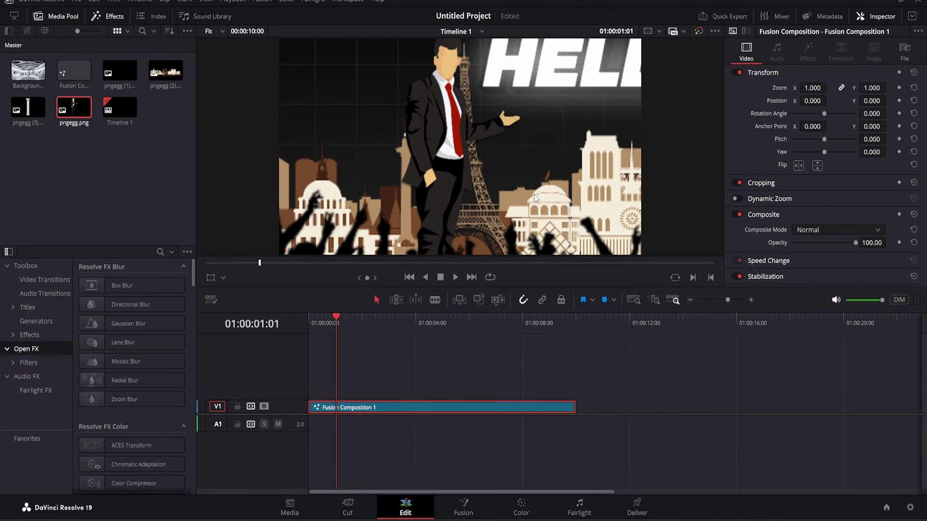
# Play the finished scene from the first frame, moving from the HELLO skyline into the gallery.
pyautogui.moveTo(337, 317); pyautogui.dragTo(279, 332)
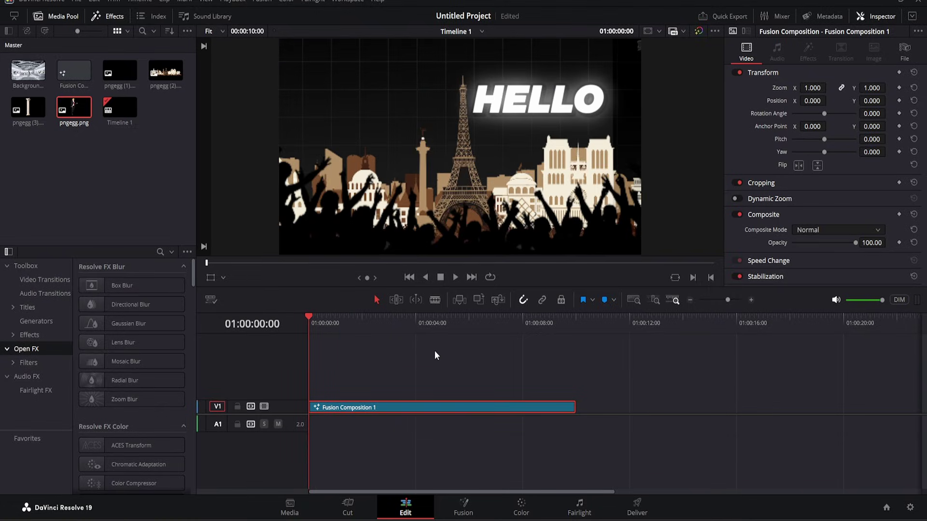
pyautogui.press('space')
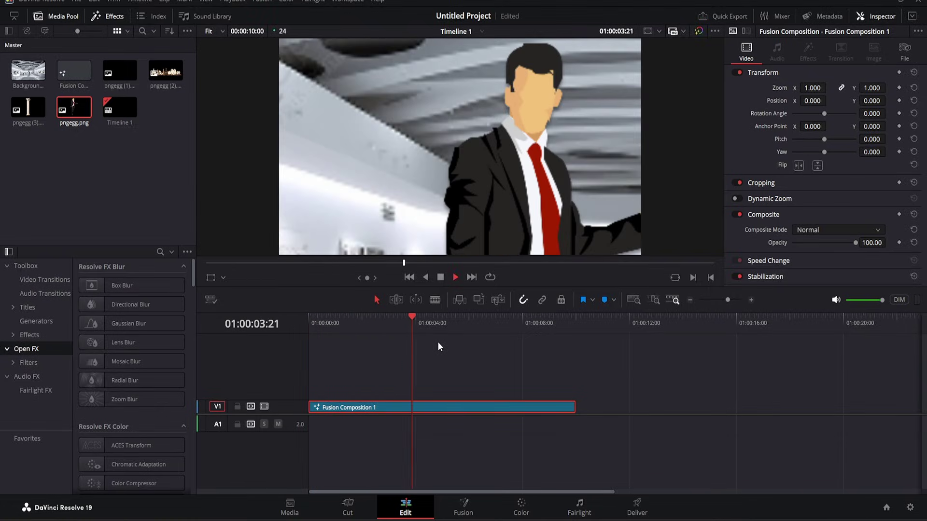
pyautogui.press('space')
pyautogui.moveTo(419, 317); pyautogui.dragTo(152, 373)
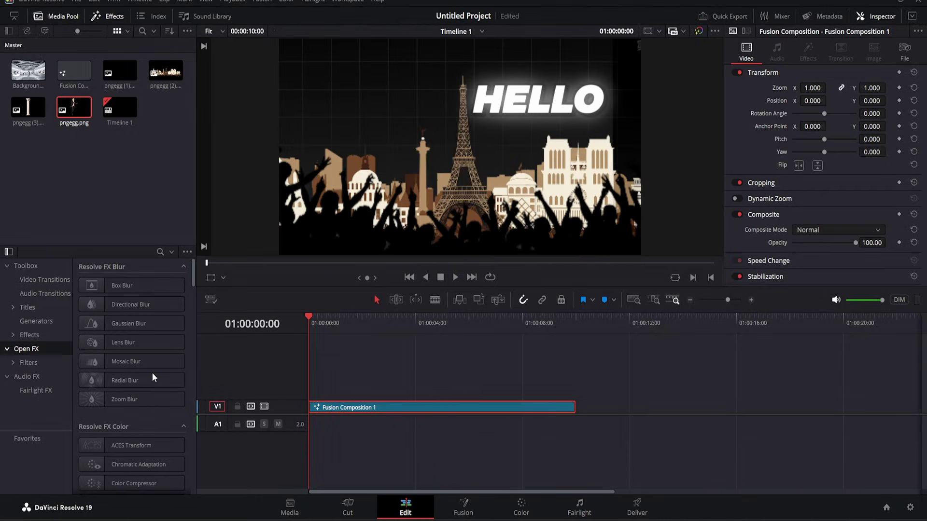
pyautogui.press('space')
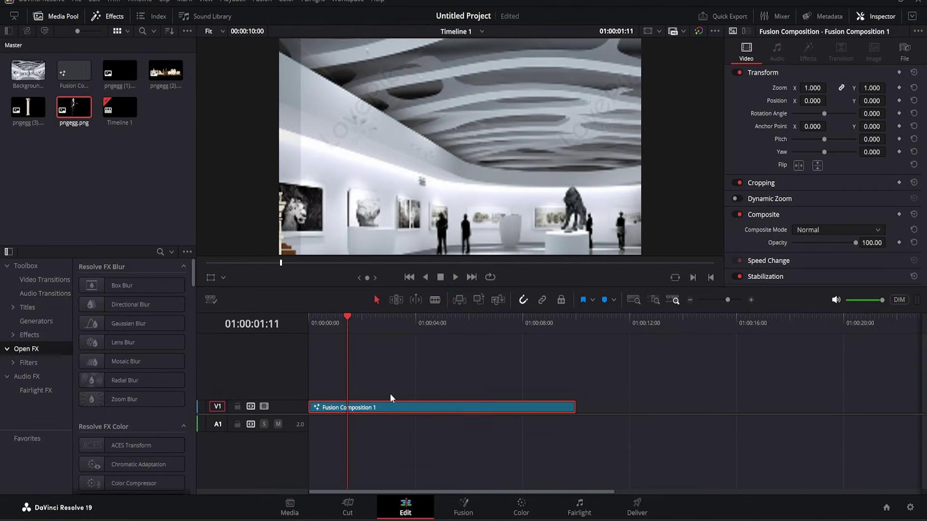